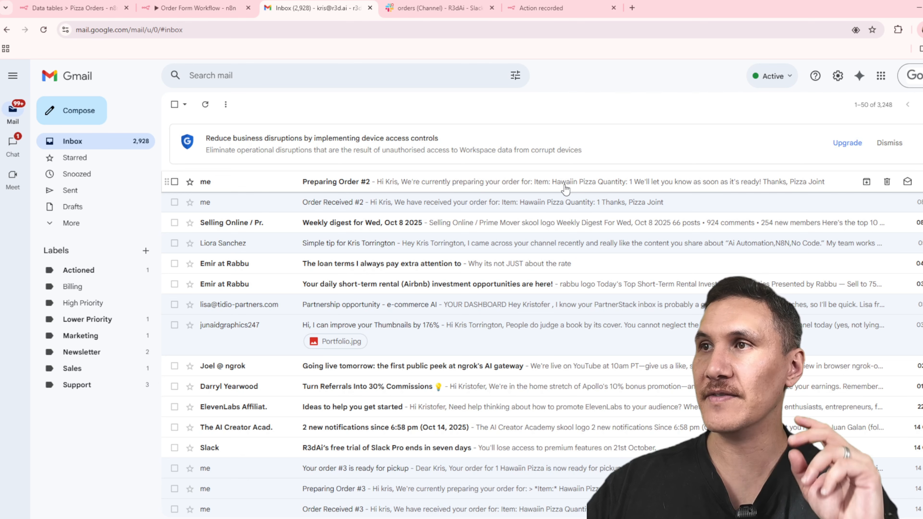
# Review the preparing-order email, the thread reply in the Slack orders channel, and the ready-for-pickup email in Gmail.
pyautogui.click(565, 188)
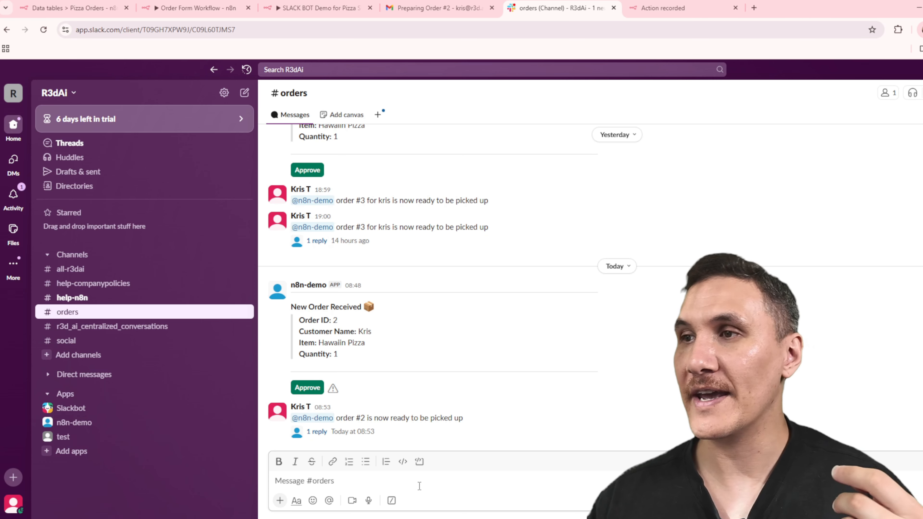
pyautogui.click(316, 432)
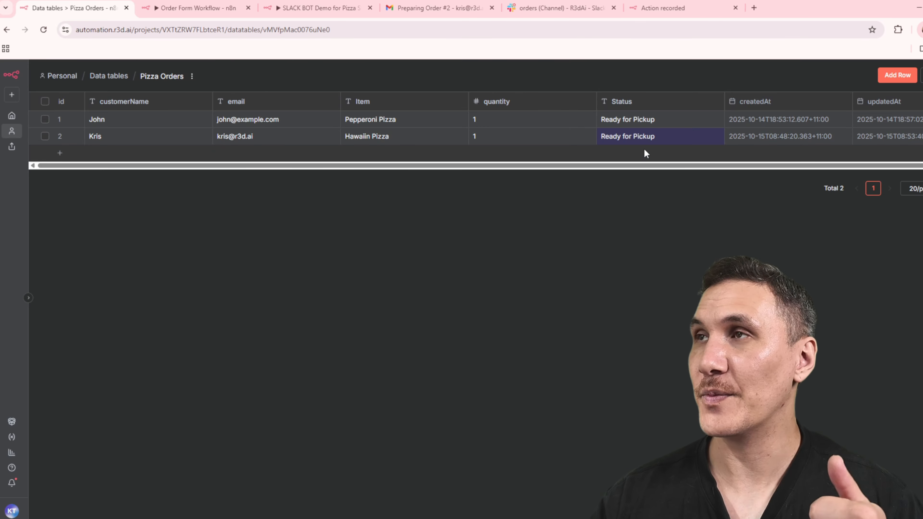
pyautogui.click(438, 8)
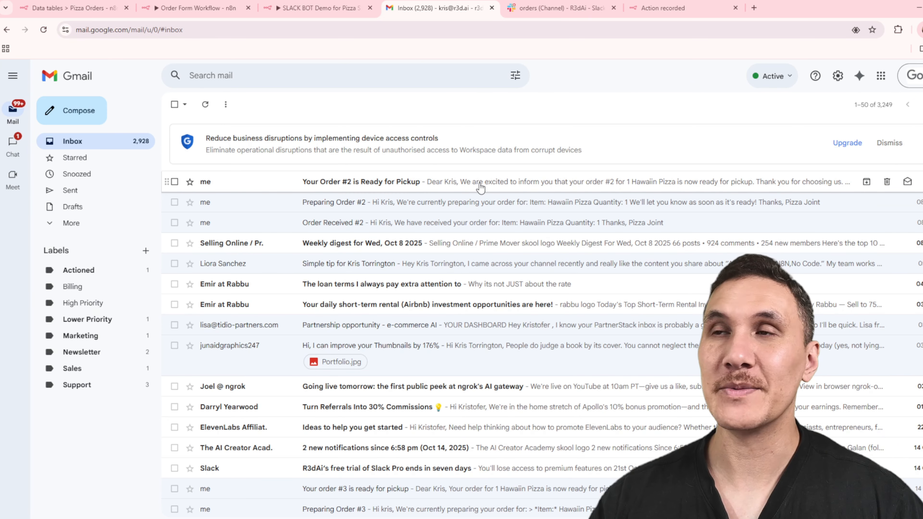
pyautogui.click(504, 186)
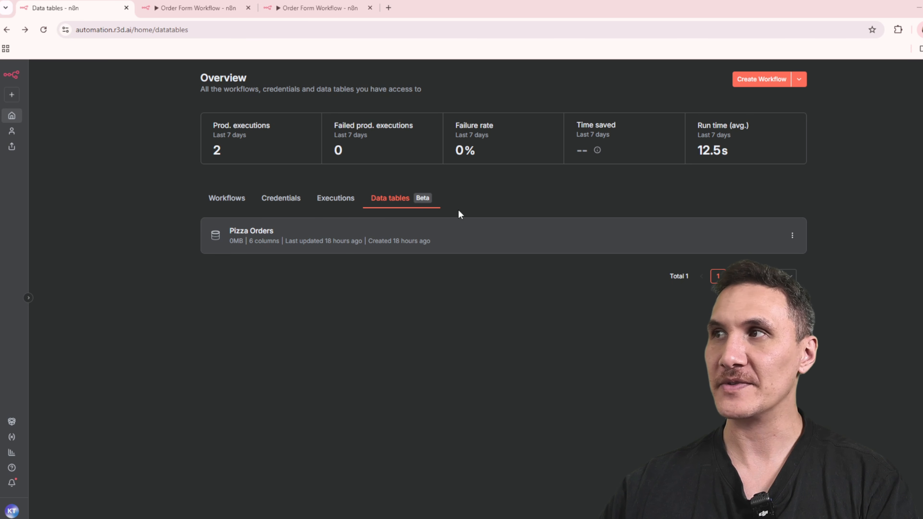
# Create a new data table named "Pizza Orders 2" in n8n.
pyautogui.click(797, 80)
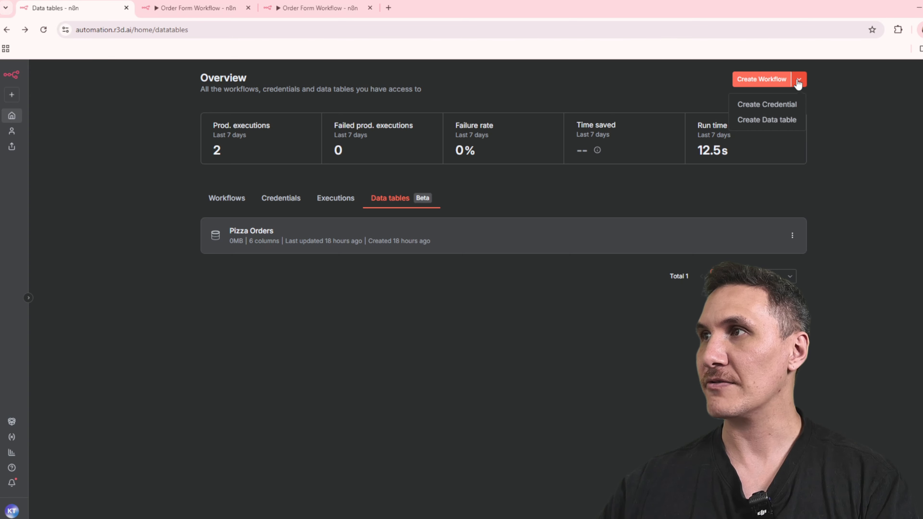
pyautogui.click(794, 121)
pyautogui.write('Piz')
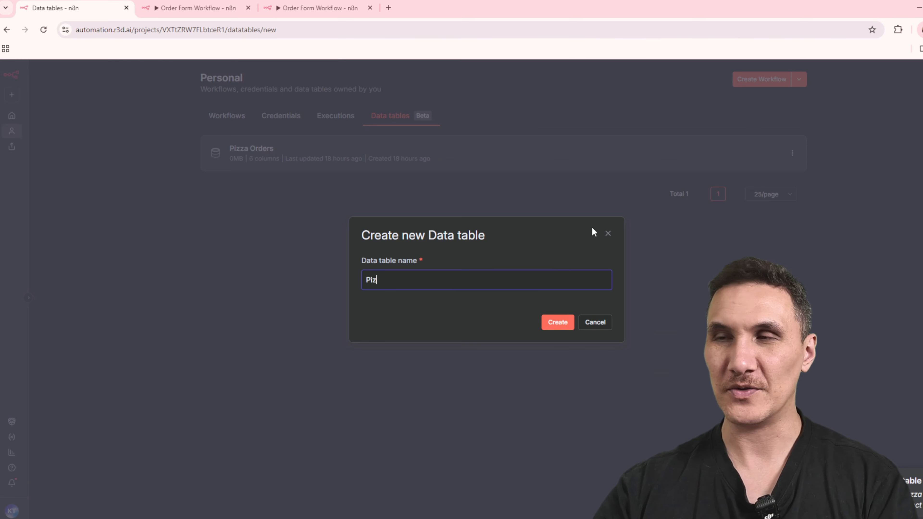
pyautogui.write('za Orders 2')
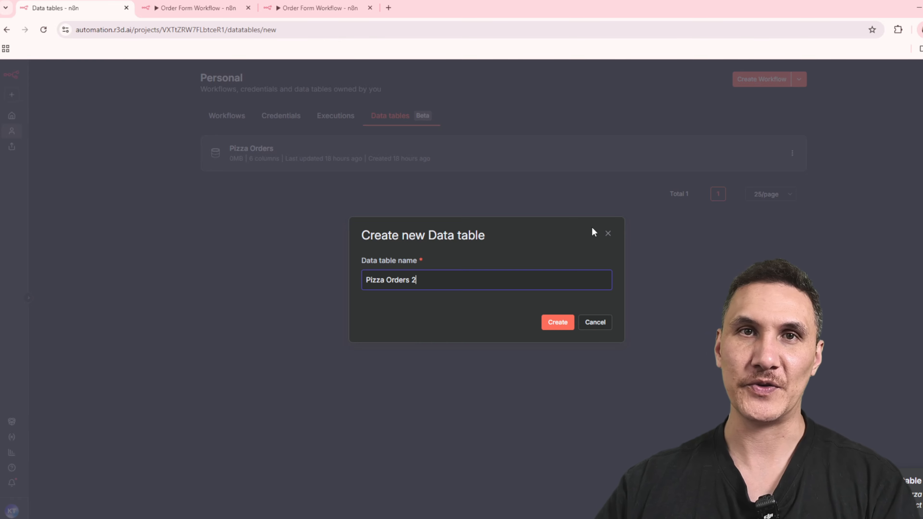
pyautogui.click(563, 326)
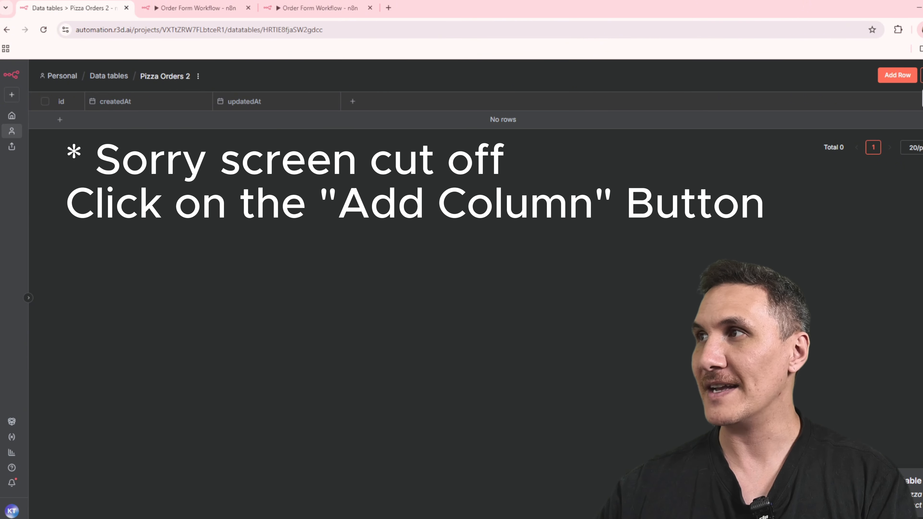
# Add the string columns customerName, email and item to the Pizza Orders 2 table.
pyautogui.click(922, 75)
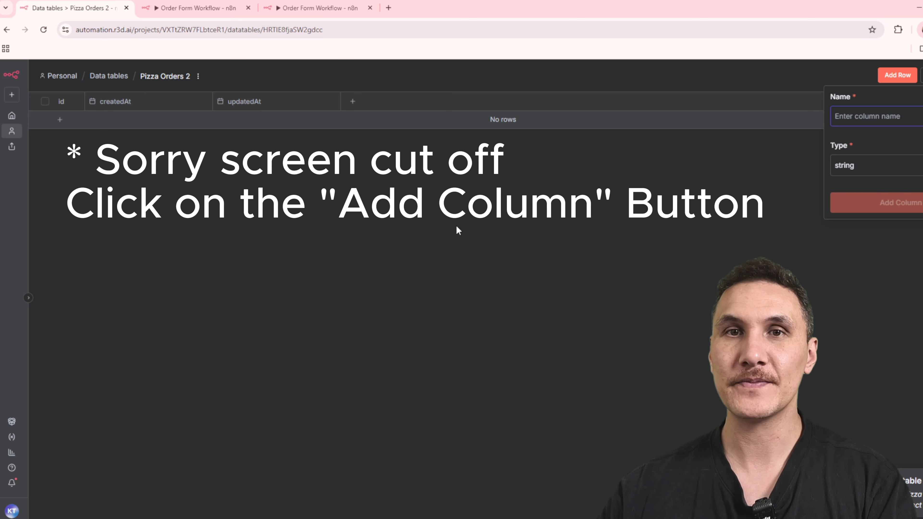
pyautogui.write('c')
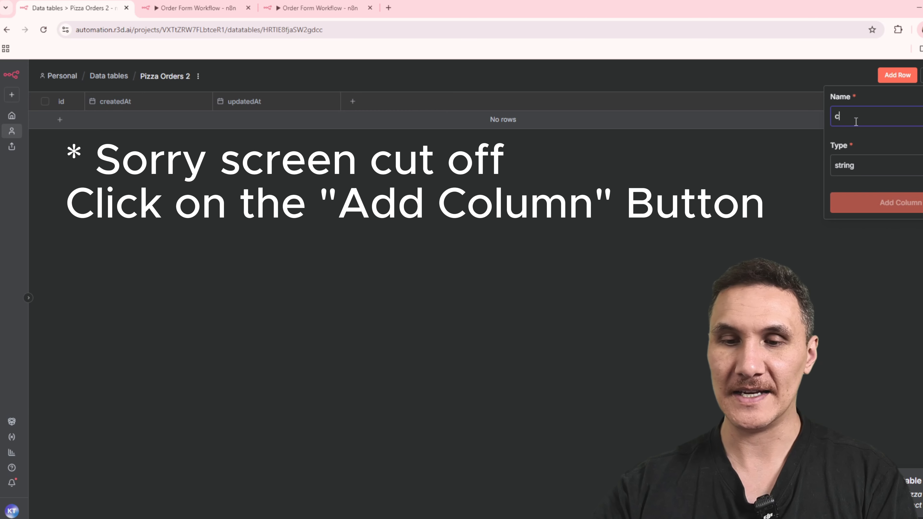
pyautogui.write('ustomerName')
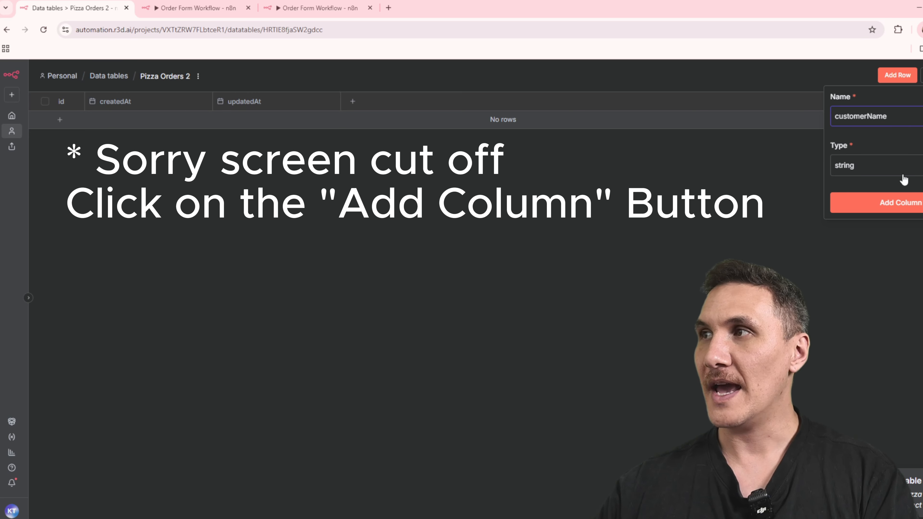
pyautogui.click(886, 203)
pyautogui.write('email')
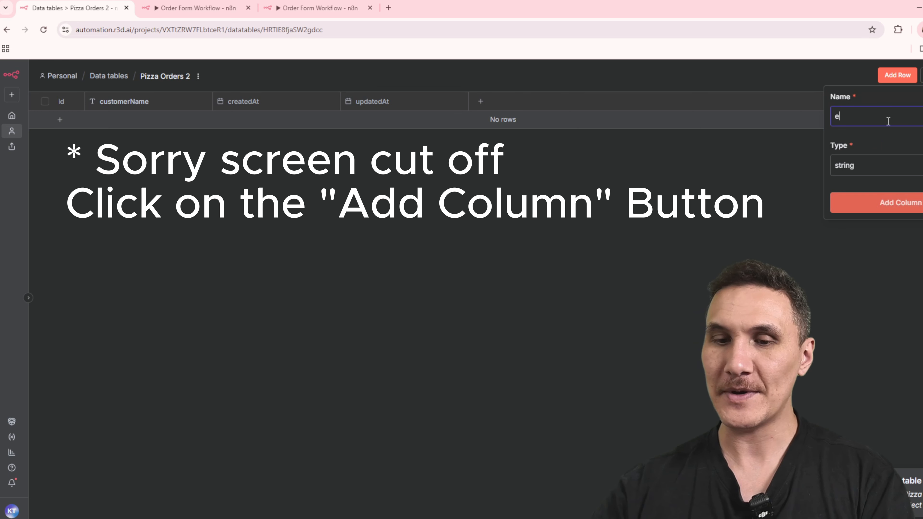
pyautogui.click(905, 206)
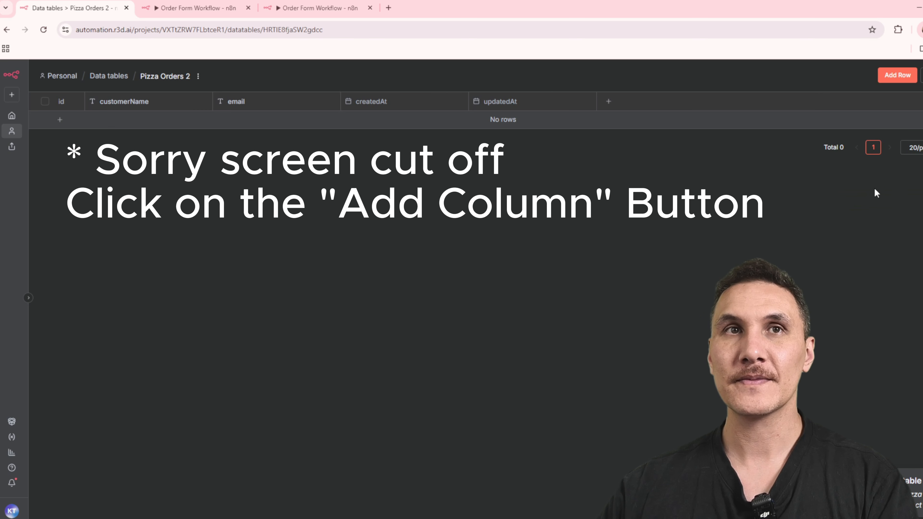
pyautogui.click(922, 75)
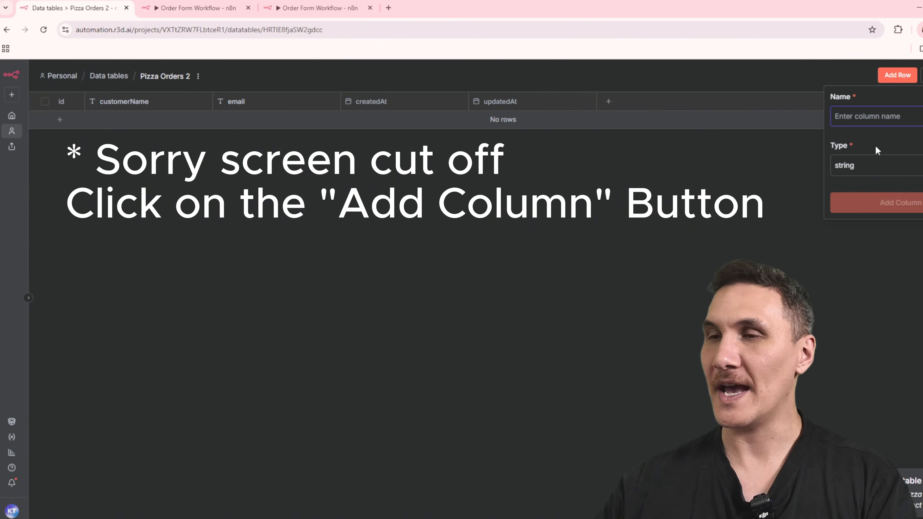
pyautogui.write('item')
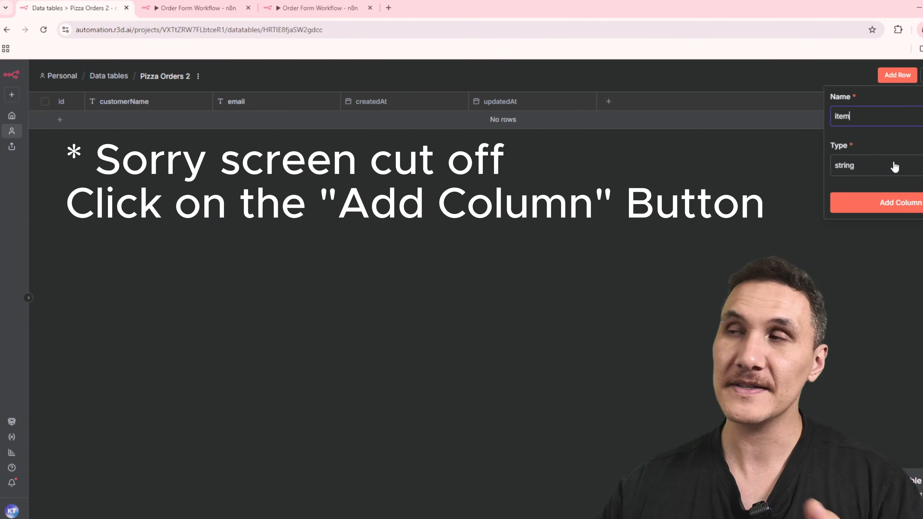
pyautogui.click(902, 205)
# Add a quantity column of type number and a status column of type string to the table.
pyautogui.write('qu')
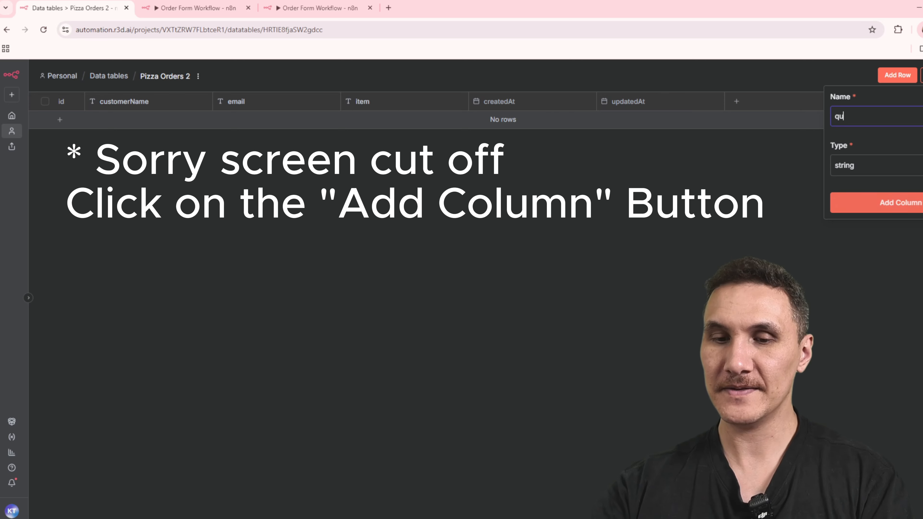
pyautogui.write('antity')
pyautogui.click(880, 165)
pyautogui.click(890, 208)
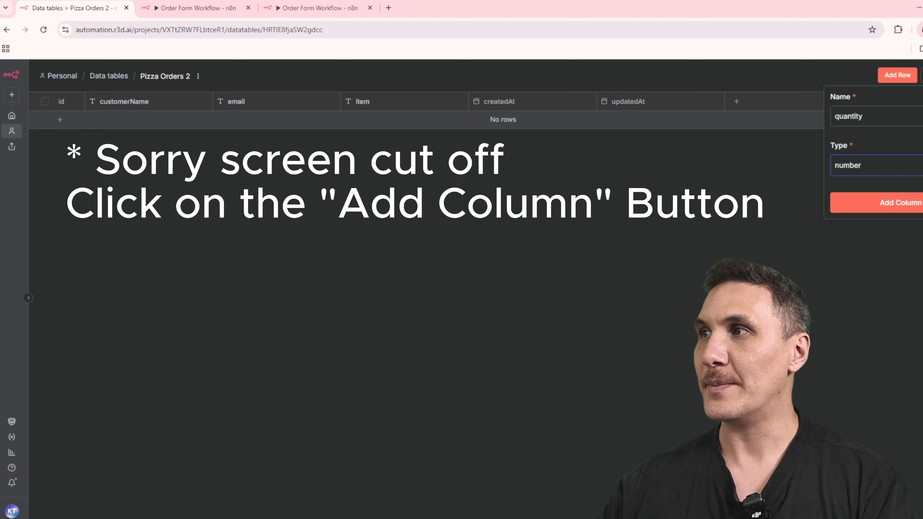
pyautogui.click(916, 211)
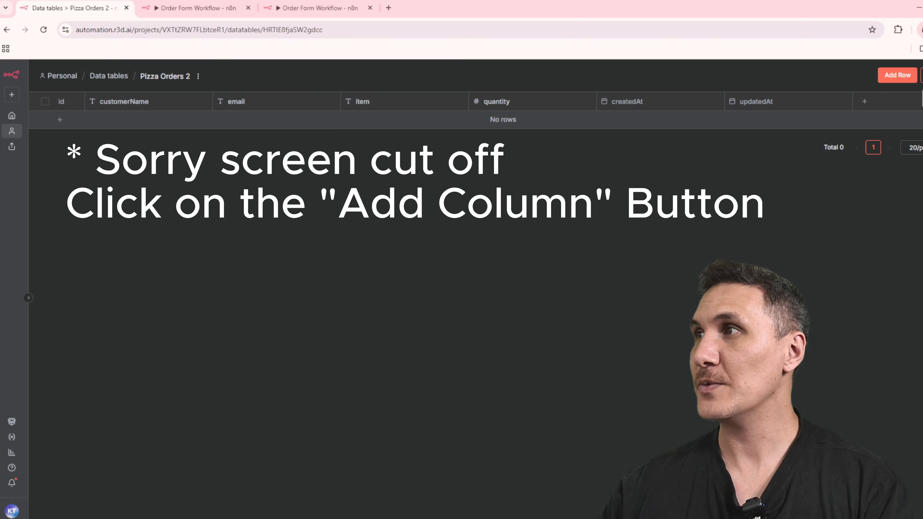
pyautogui.write('status')
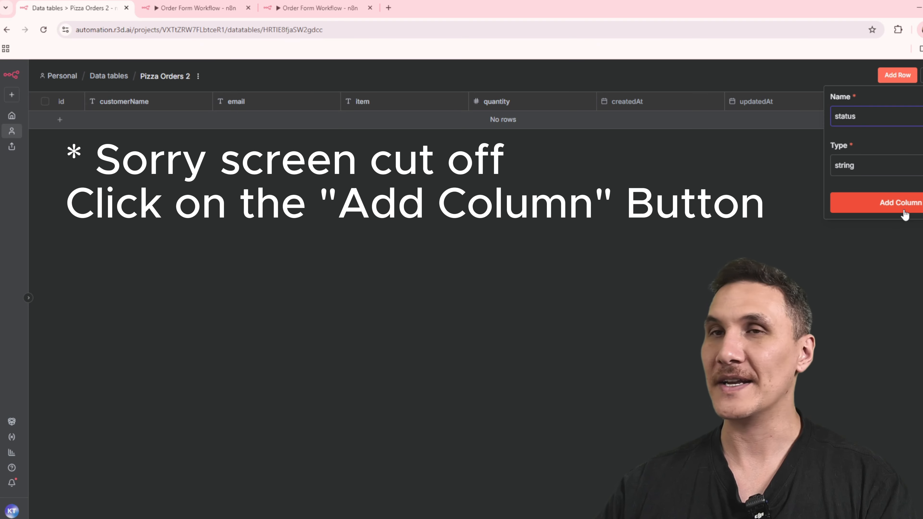
pyautogui.click(905, 214)
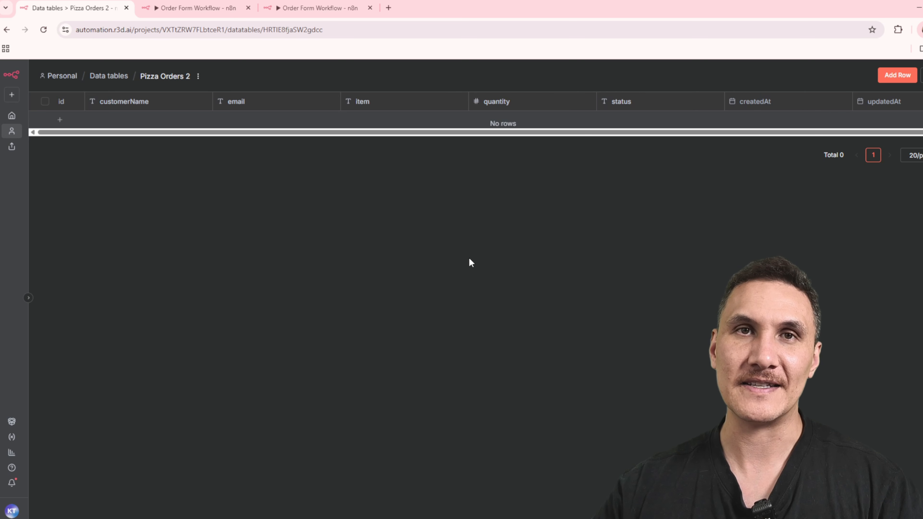
# Open the On form submission trigger in the Order Form Workflow and examine its form title, description, field types, options and required settings.
pyautogui.hotkey('ctrl', 'Tab')
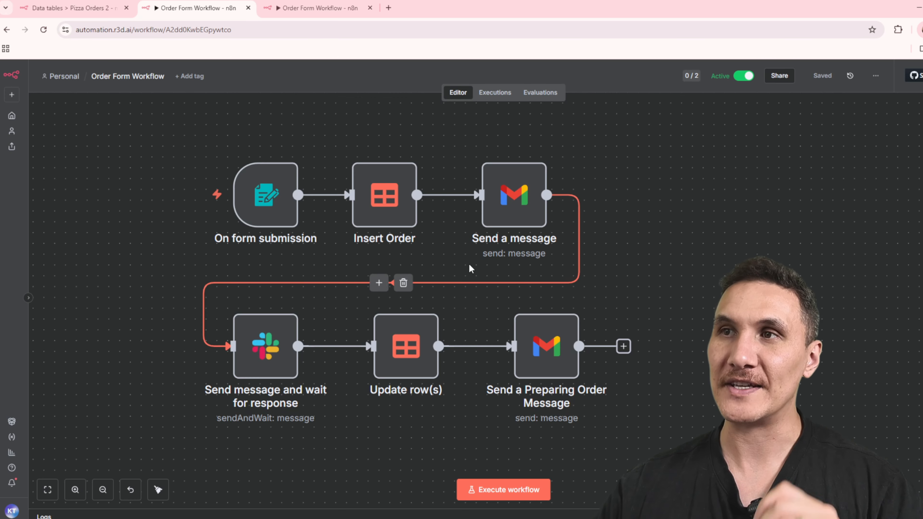
pyautogui.doubleClick(271, 199)
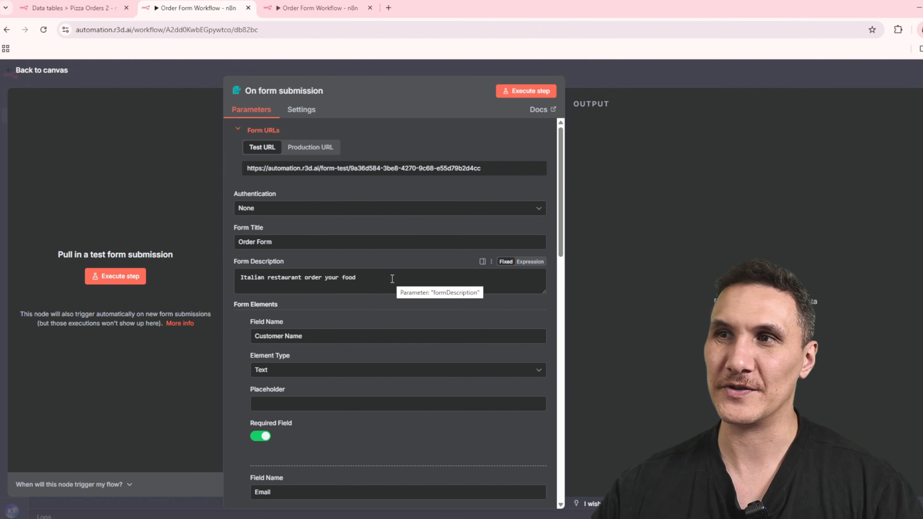
pyautogui.scroll(-5, 392, 279)
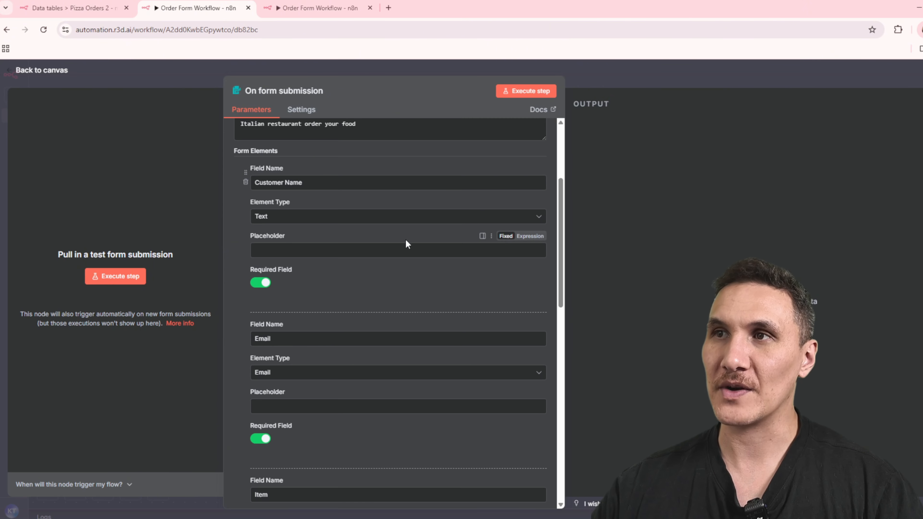
pyautogui.scroll(-2, 326, 227)
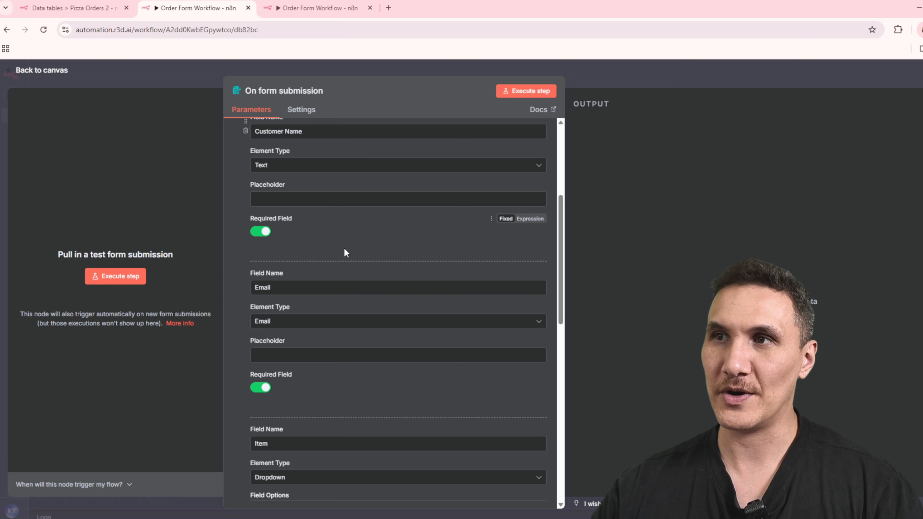
pyautogui.scroll(-2, 344, 251)
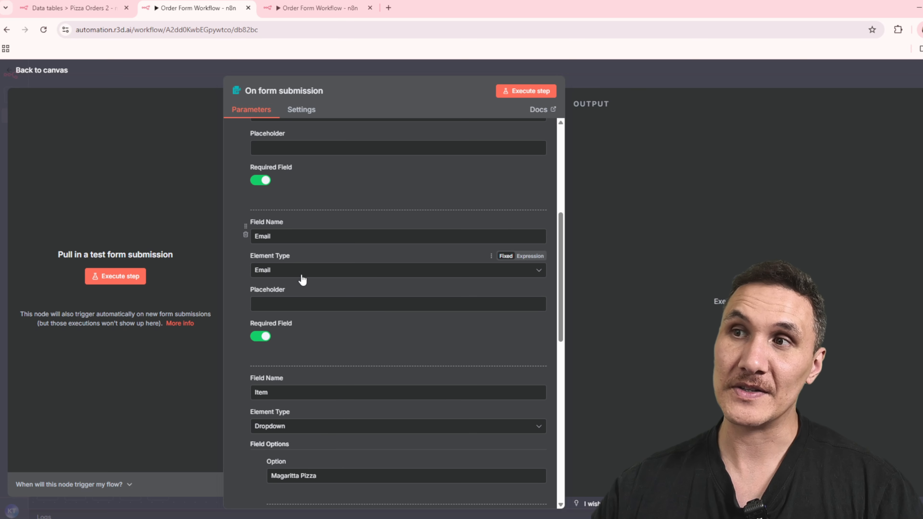
pyautogui.scroll(-2, 337, 303)
pyautogui.scroll(-1, 342, 307)
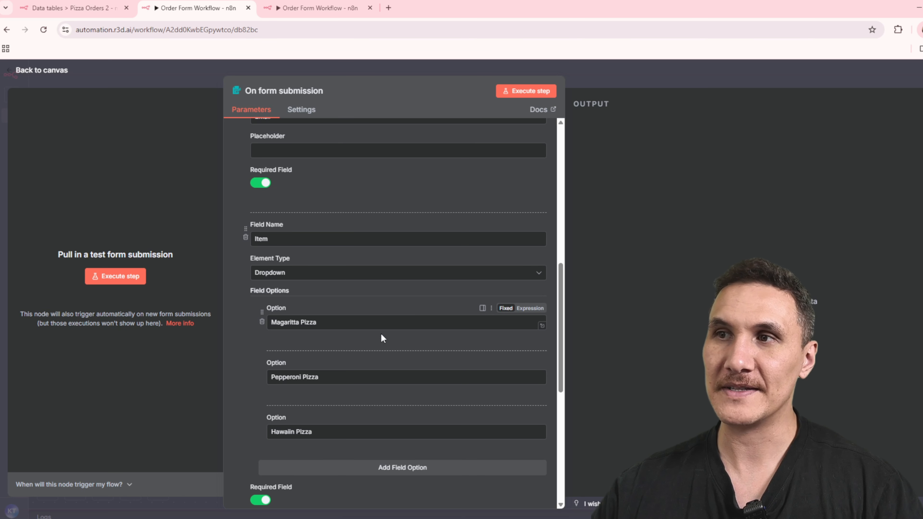
pyautogui.scroll(-1, 378, 345)
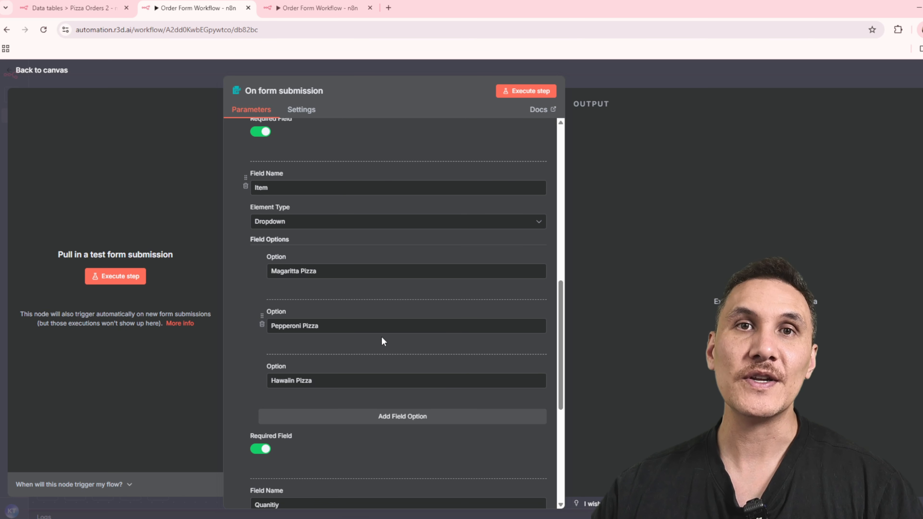
pyautogui.scroll(-3, 382, 341)
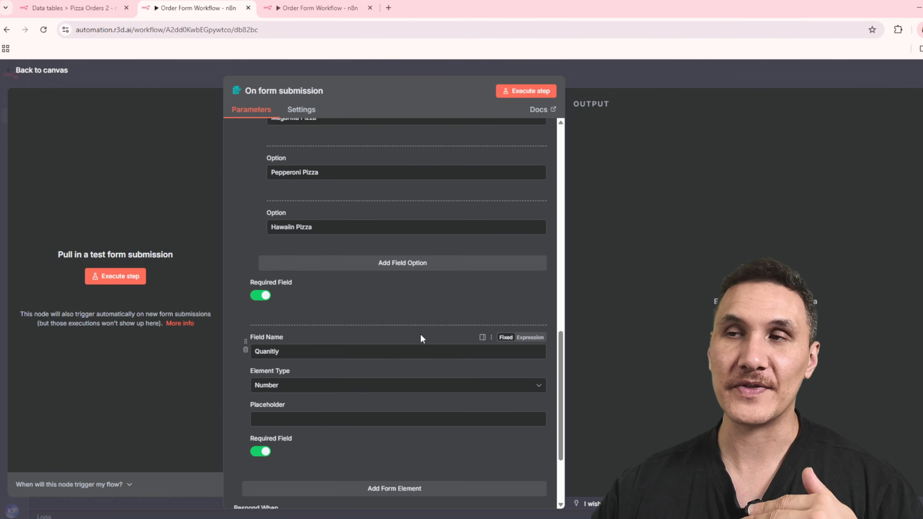
pyautogui.scroll(-2, 420, 334)
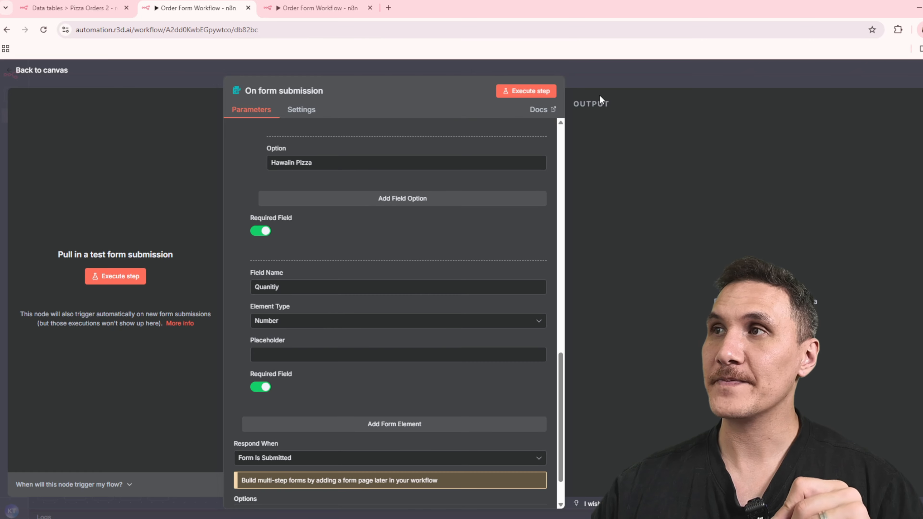
# Execute the form trigger as a test and enter the customer's name in the order form.
pyautogui.click(528, 94)
pyautogui.moveTo(184, 32); pyautogui.dragTo(448, 53)
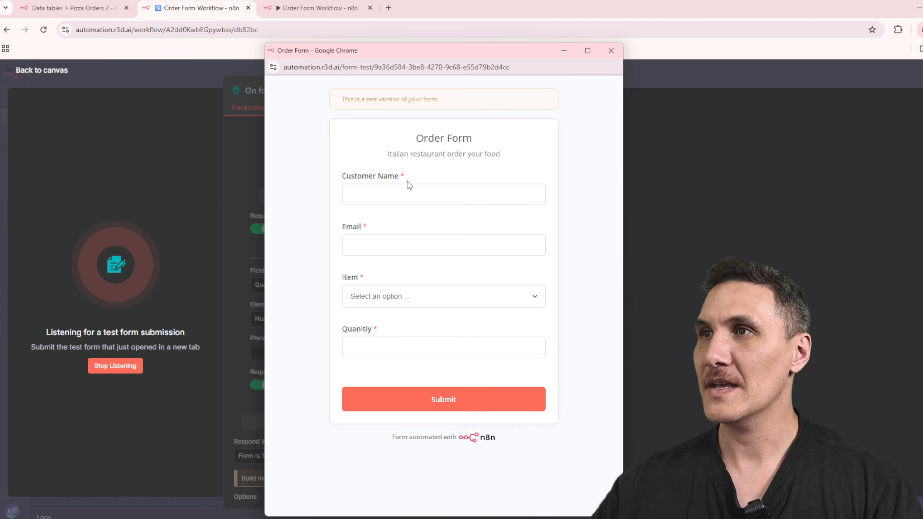
pyautogui.click(398, 197)
pyautogui.write('John')
pyautogui.press('Tab')
# Fill in the customer's email address on the test order form.
pyautogui.write('jhno')
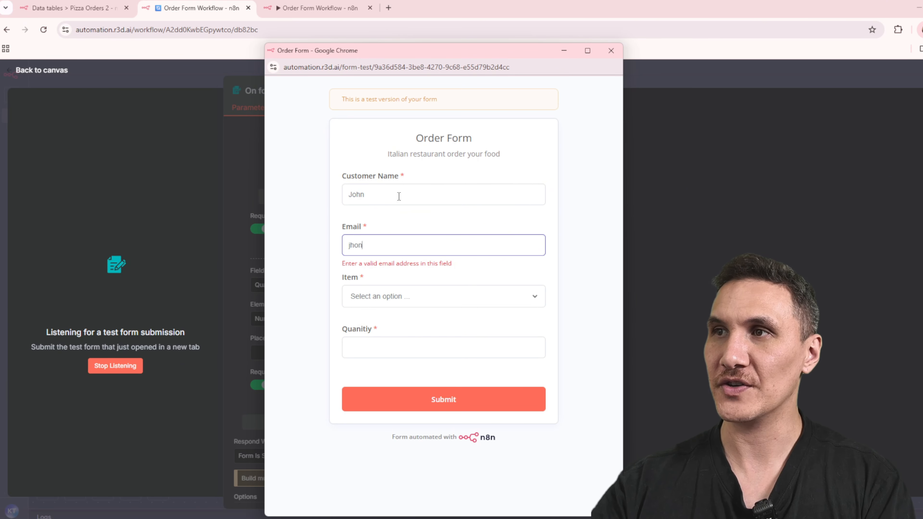
pyautogui.press('BackSpace')
pyautogui.press('BackSpace')
pyautogui.press('BackSpace')
pyautogui.write('ohn@3ex')
pyautogui.press('BackSpace')
pyautogui.press('BackSpace')
pyautogui.press('BackSpace')
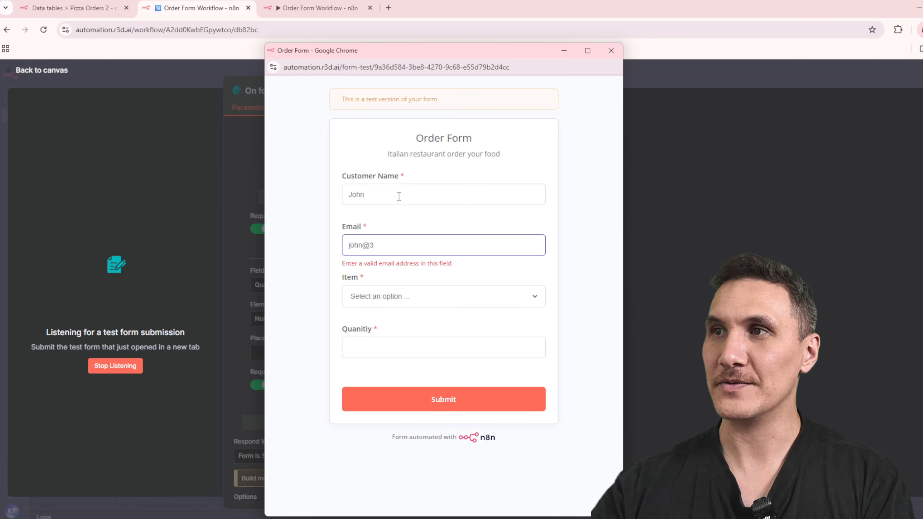
pyautogui.write('example.com')
# Choose Magaritta Pizza as the item, set the quantity to 1 and submit the test order form.
pyautogui.press('Tab')
pyautogui.press('Down')
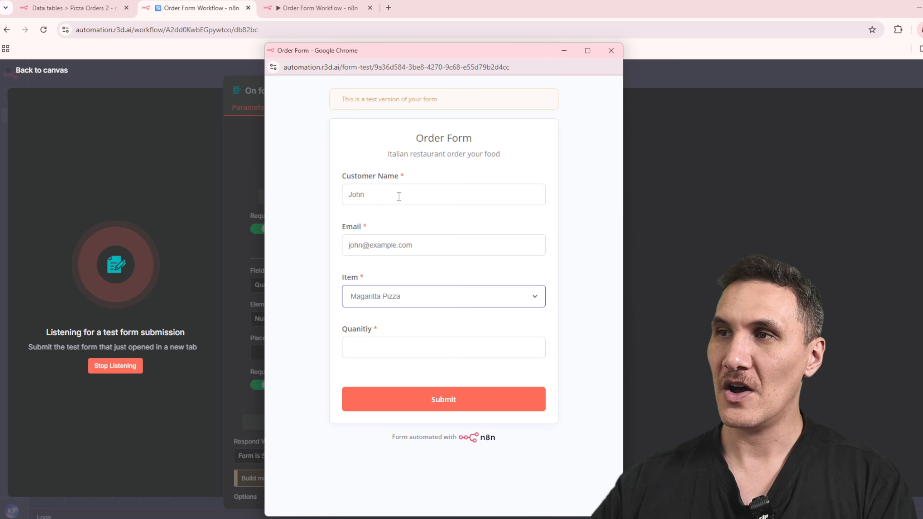
pyautogui.press('Tab')
pyautogui.write('1')
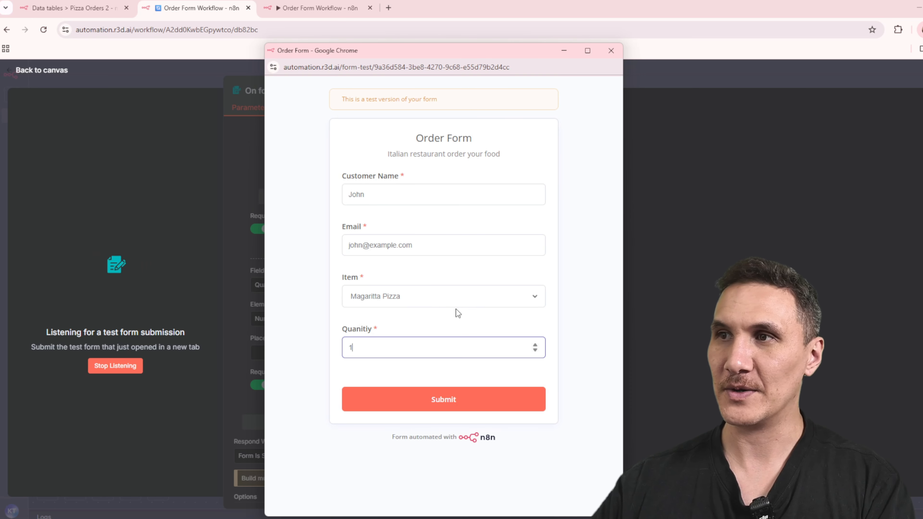
pyautogui.click(461, 401)
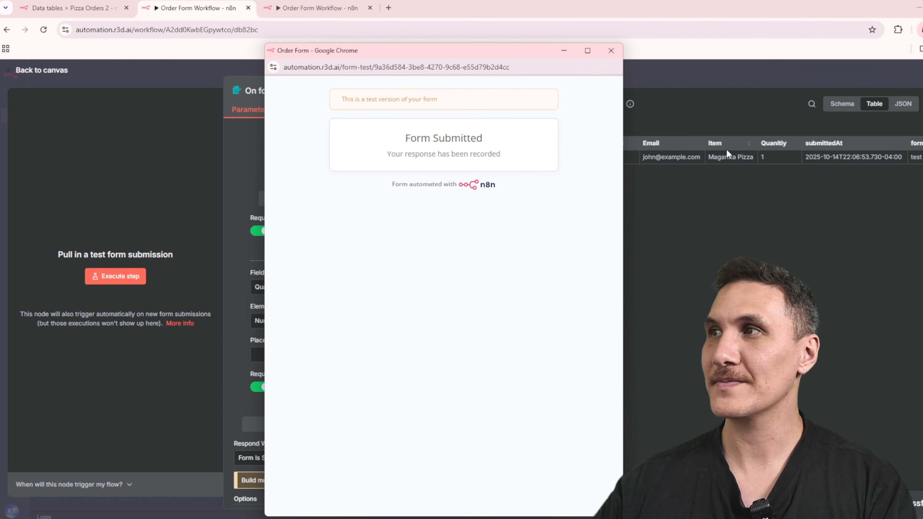
# Close the submitted test form and examine the Insert Order node's data table, column mappings and Status value.
pyautogui.click(682, 109)
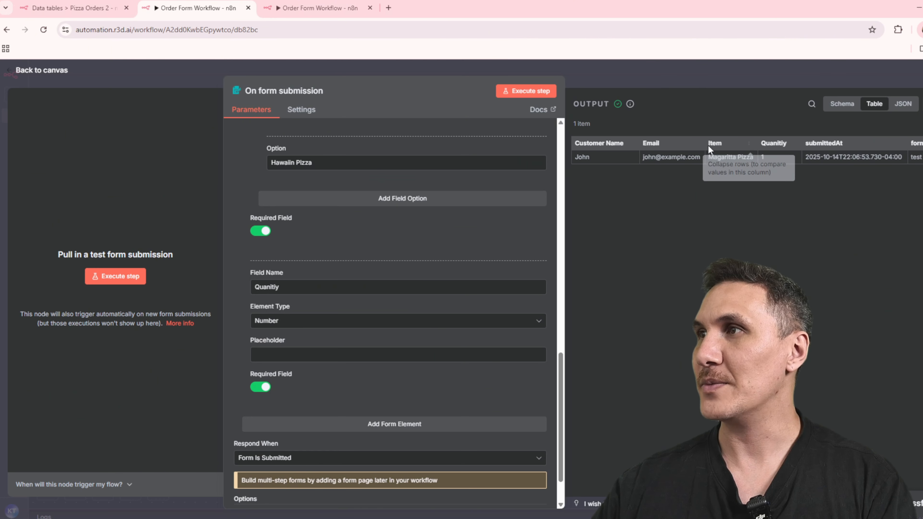
pyautogui.click(625, 78)
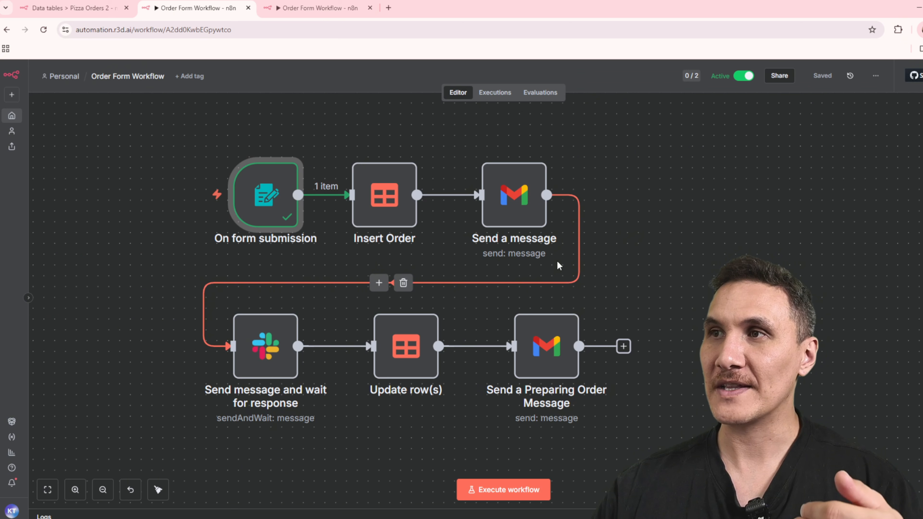
pyautogui.doubleClick(402, 211)
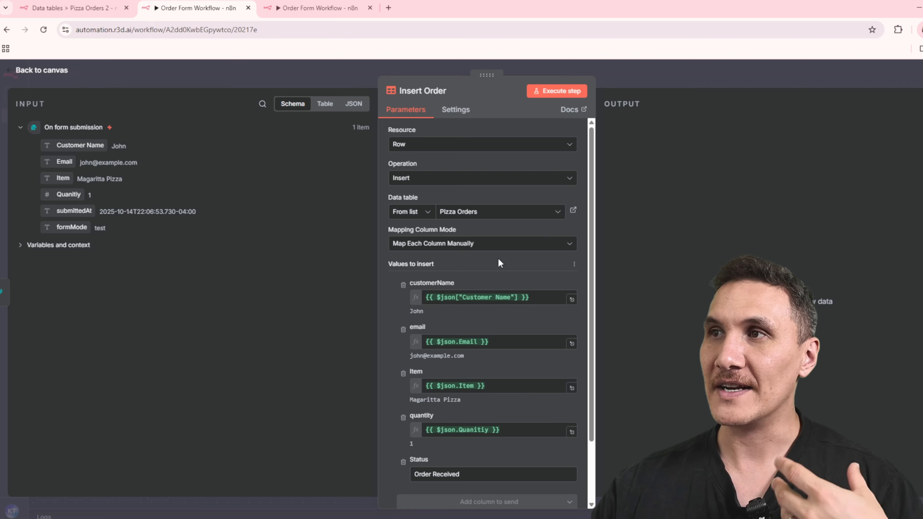
pyautogui.scroll(-2, 561, 251)
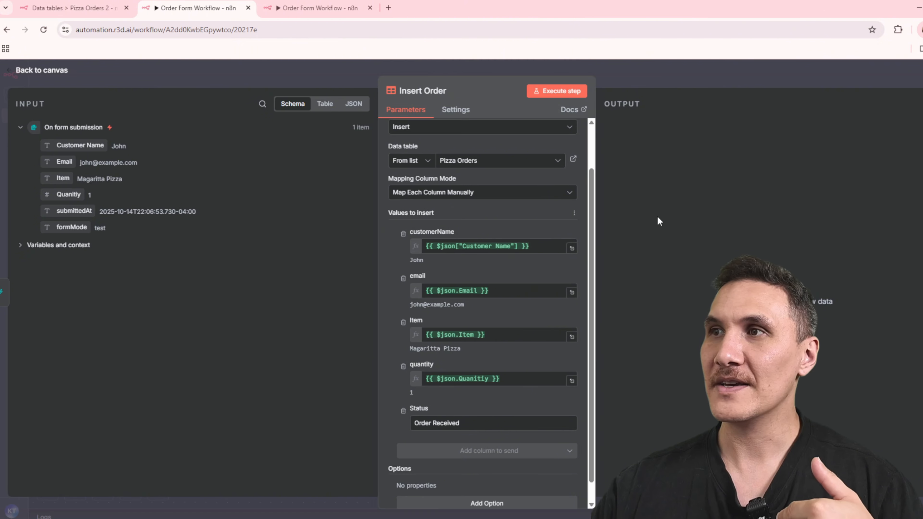
pyautogui.moveTo(69, 146); pyautogui.dragTo(146, 155)
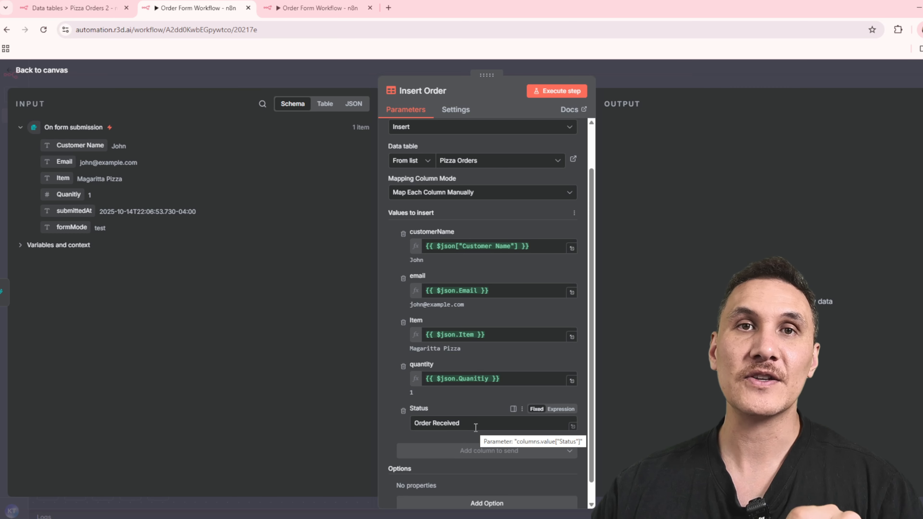
pyautogui.press('Escape')
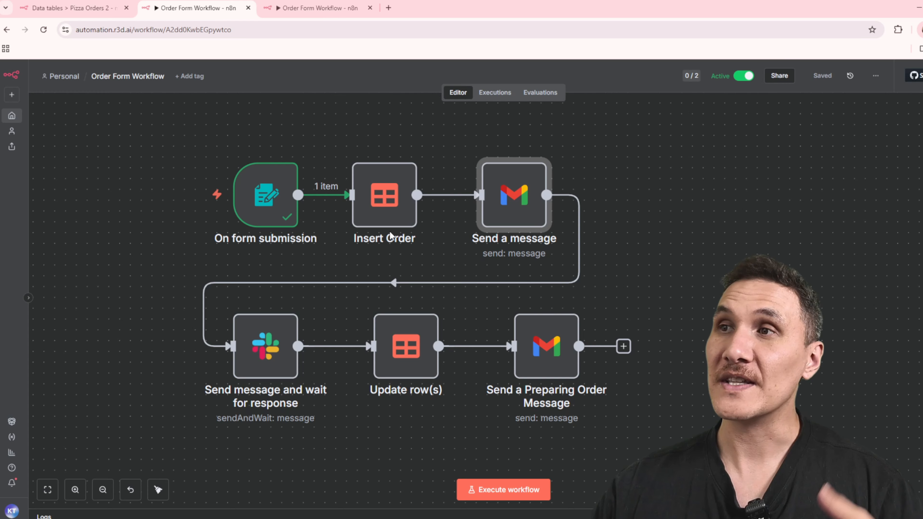
# Execute the Insert Order node on its own and inspect the row it outputs.
pyautogui.click(356, 146)
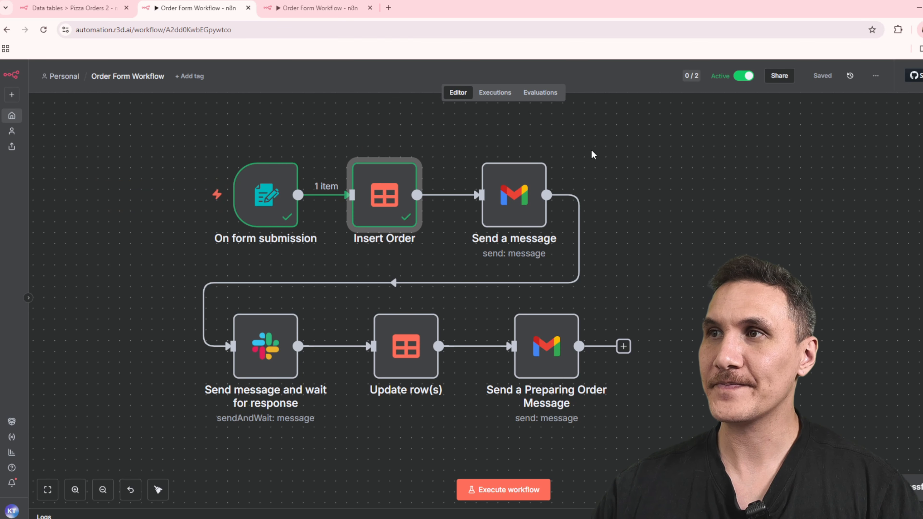
pyautogui.doubleClick(393, 191)
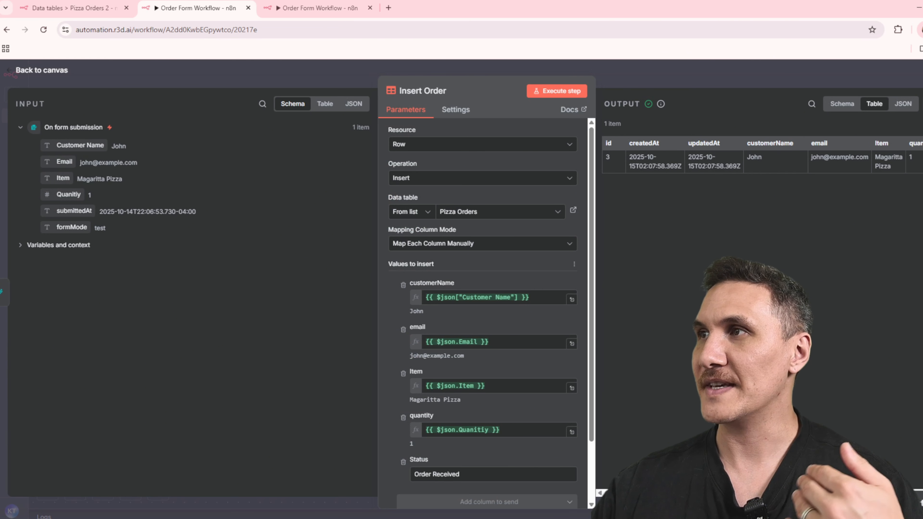
pyautogui.hscroll(1, 760, 313)
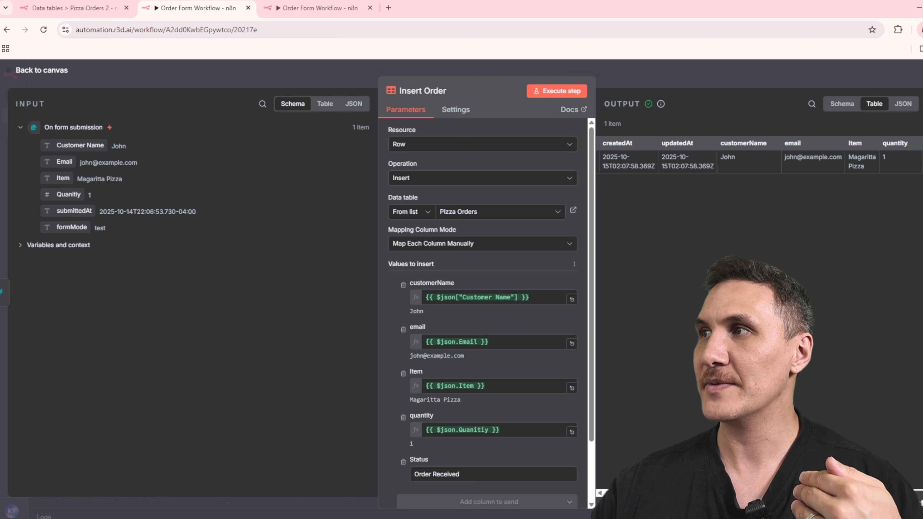
pyautogui.hscroll(-1, 760, 161)
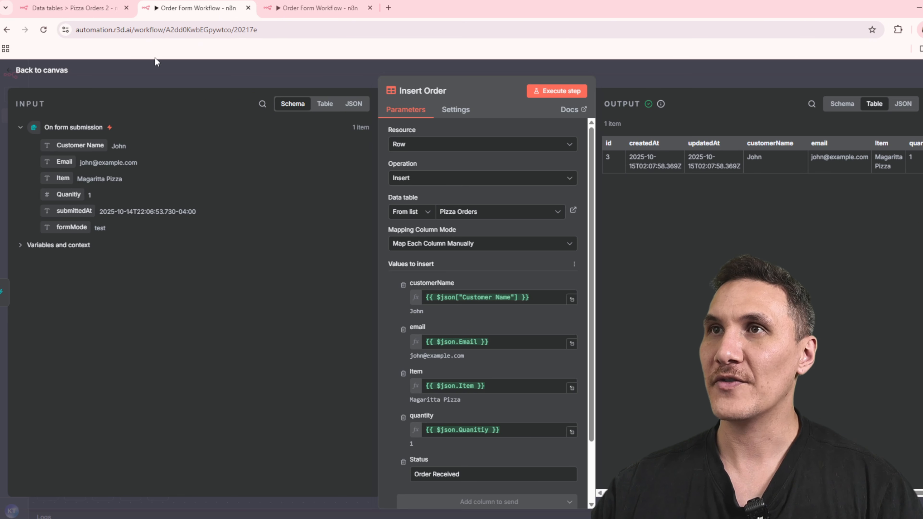
# Open the Pizza Orders data table from the personal data tables to check the inserted order, and return to the workflow.
pyautogui.click(76, 8)
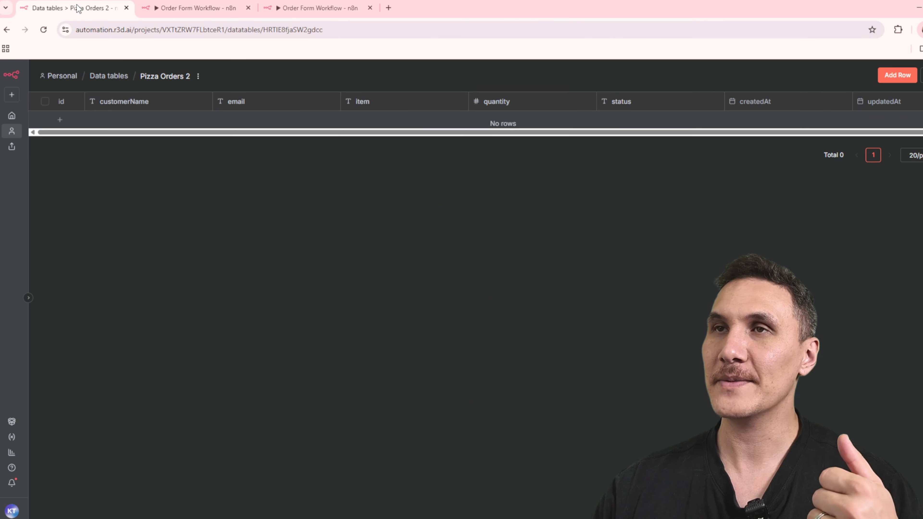
pyautogui.click(12, 145)
pyautogui.click(11, 131)
pyautogui.click(375, 124)
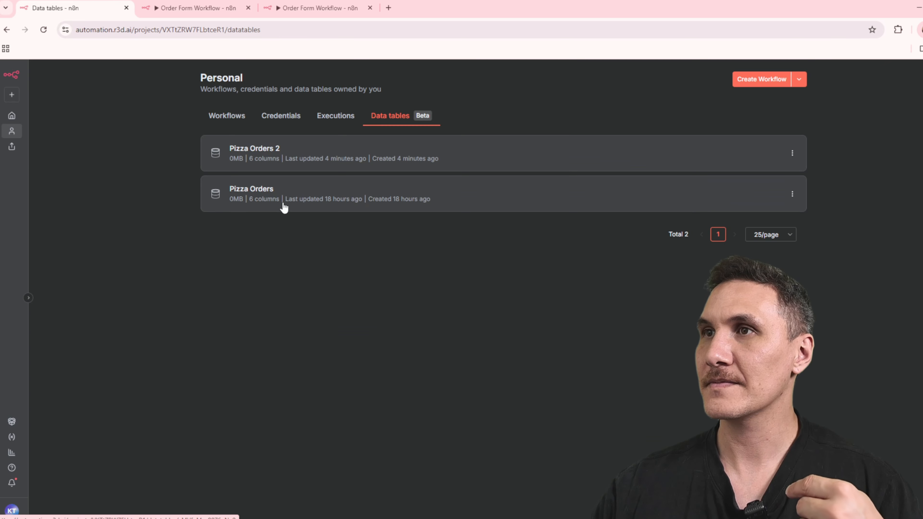
pyautogui.click(281, 197)
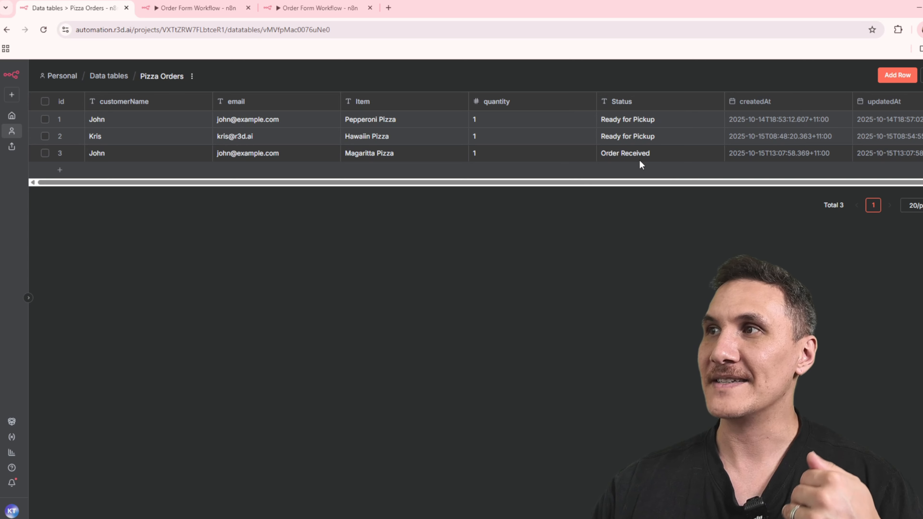
pyautogui.hotkey('ctrl', 'Tab')
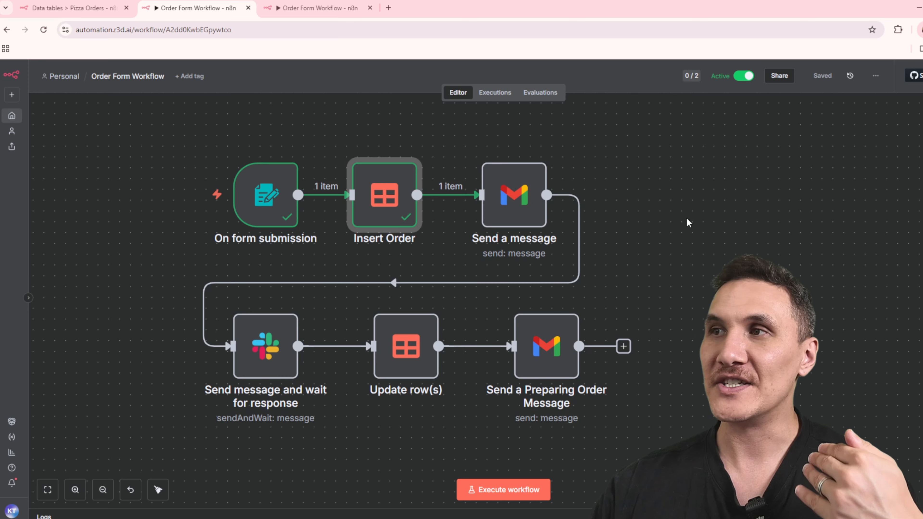
# Review the recipient, subject and message expression of the Send a message Gmail node and execute the node.
pyautogui.doubleClick(531, 209)
pyautogui.scroll(-2, 560, 262)
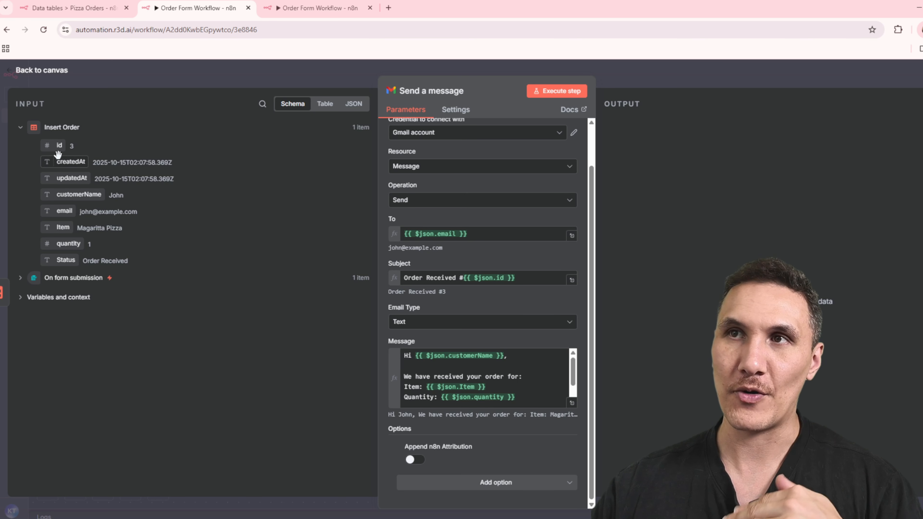
pyautogui.click(572, 403)
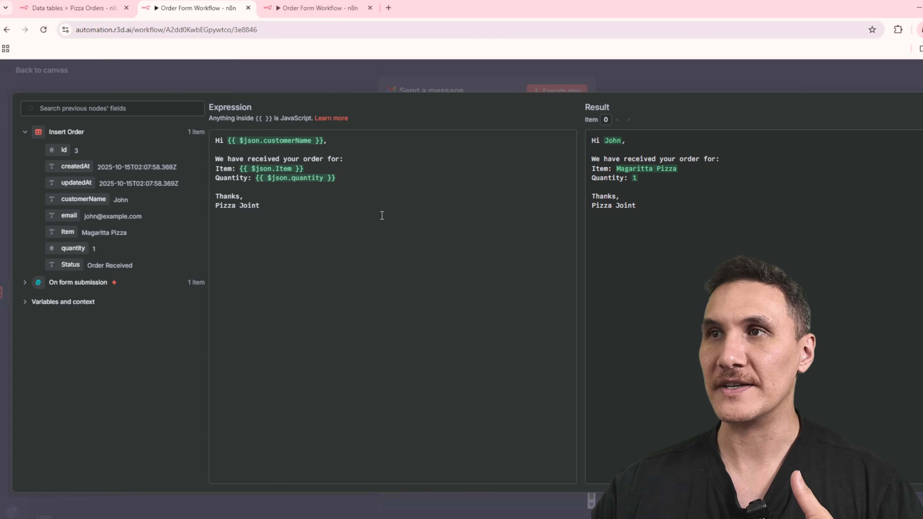
pyautogui.click(425, 90)
pyautogui.click(489, 147)
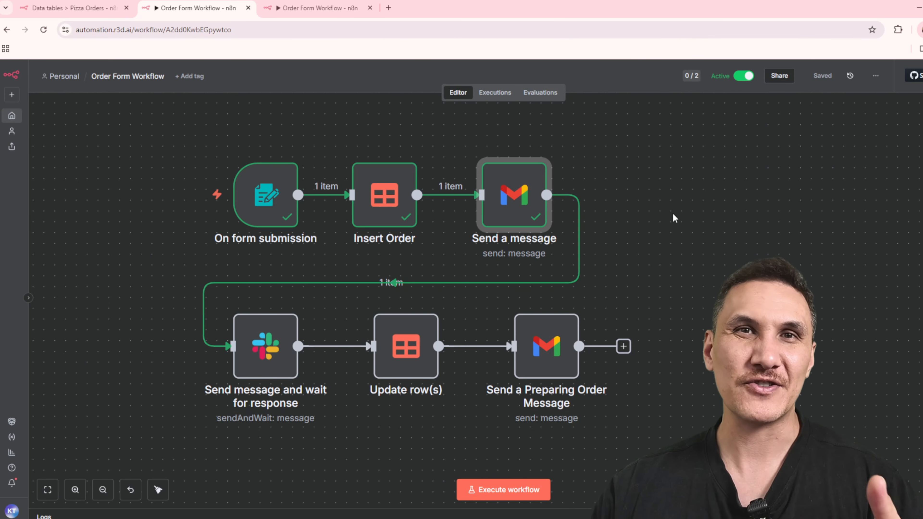
# Review the Slack approval node's orders channel, message expression and response type, and execute the node.
pyautogui.doubleClick(265, 346)
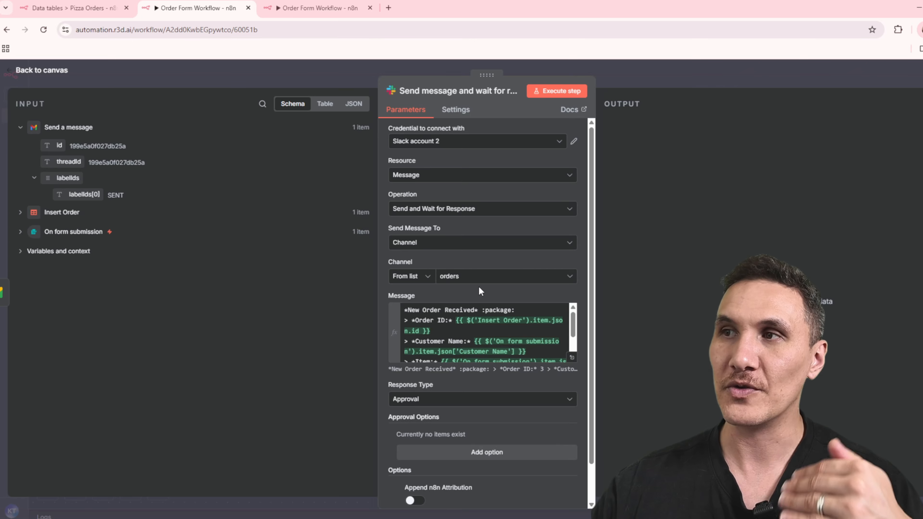
pyautogui.click(571, 358)
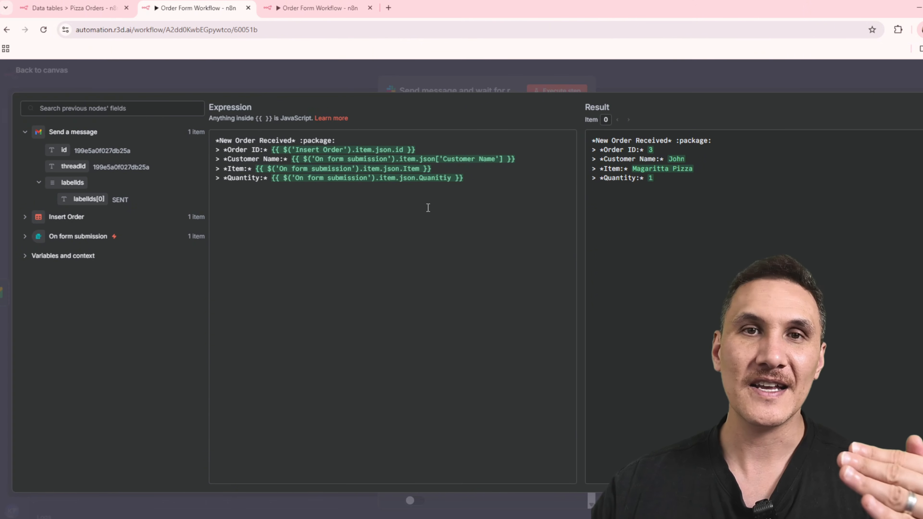
pyautogui.click(424, 88)
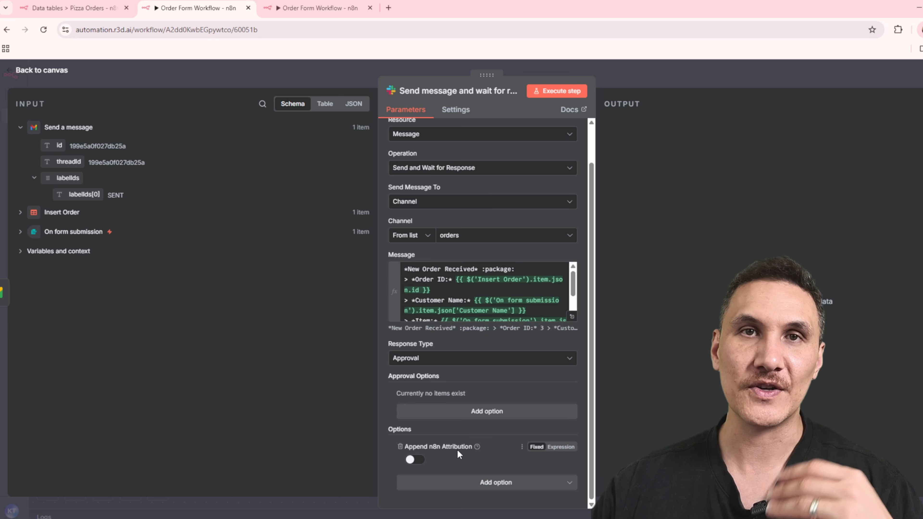
pyautogui.click(552, 94)
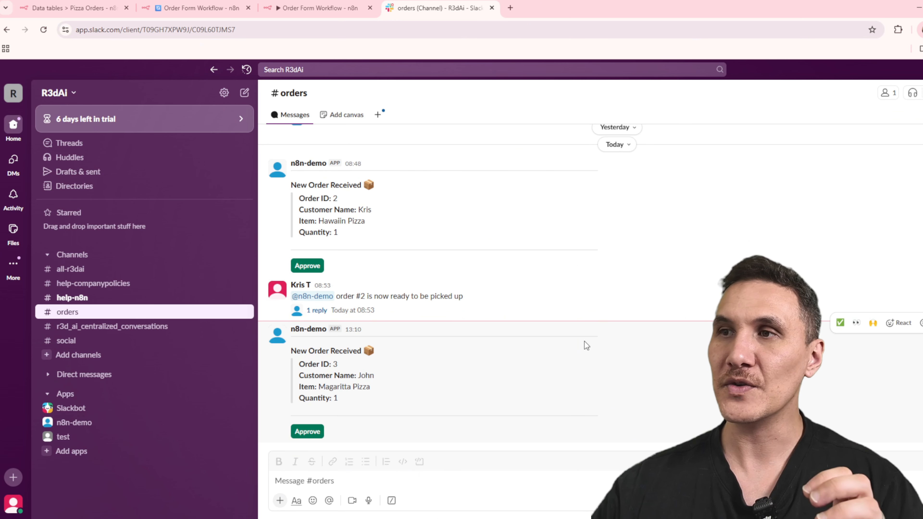
# Approve the new Magaritta Pizza order in the Slack orders channel and return to the Order Form Workflow.
pyautogui.moveTo(382, 407); pyautogui.dragTo(291, 348)
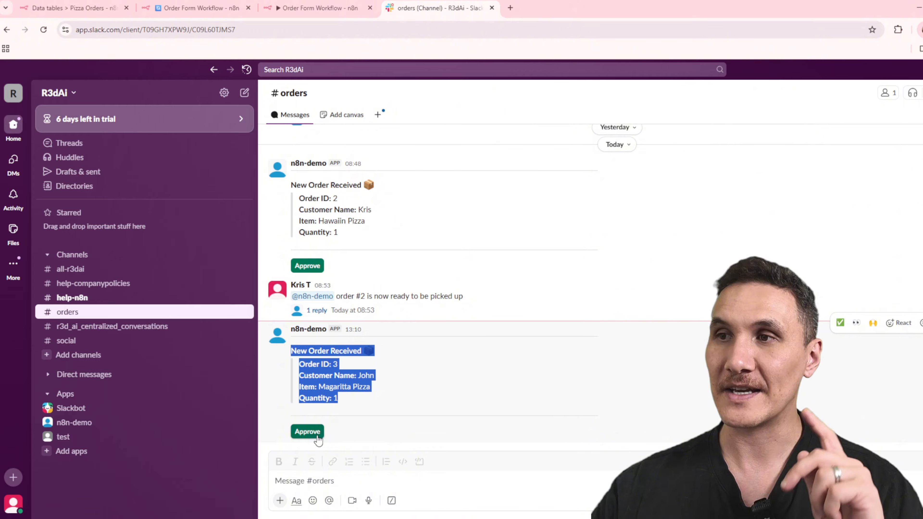
pyautogui.click(307, 431)
pyautogui.hotkey('ctrl', '2')
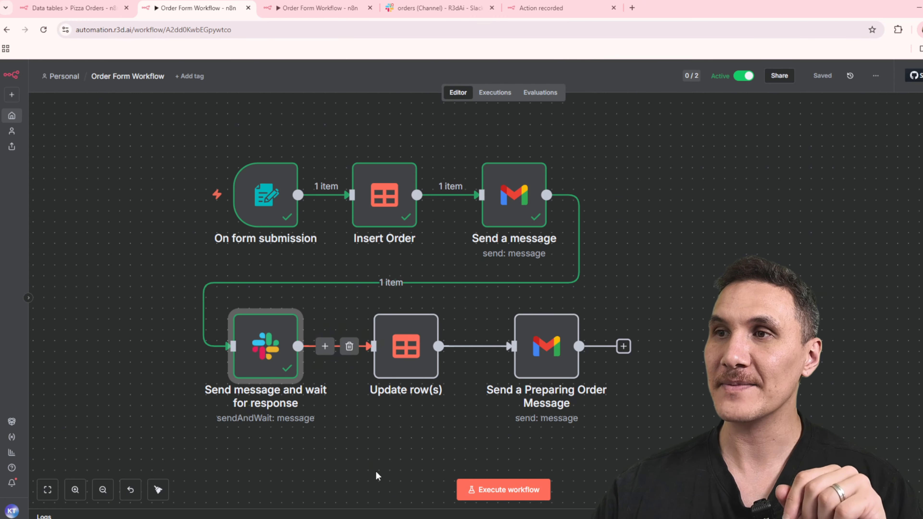
# Review the Update row(s) node's id condition and execute it to set the order's Status to Preparing Order.
pyautogui.doubleClick(399, 342)
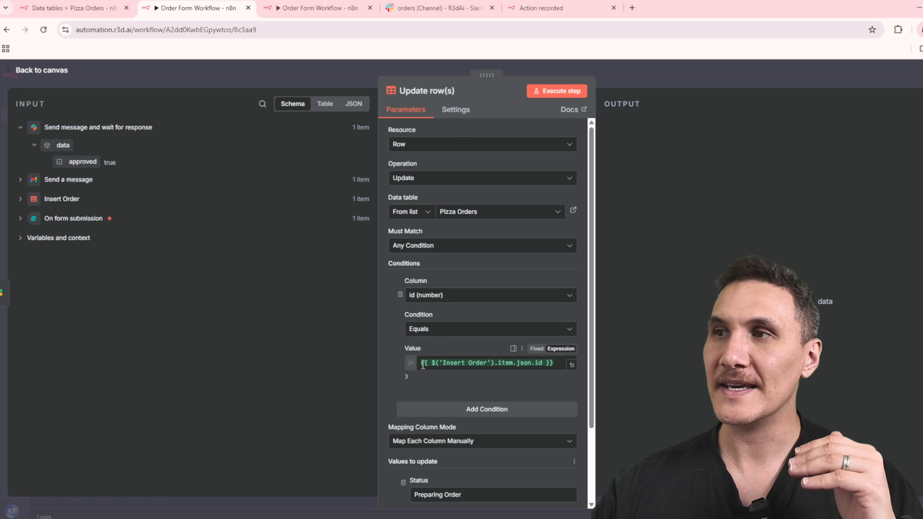
pyautogui.scroll(-3, 532, 371)
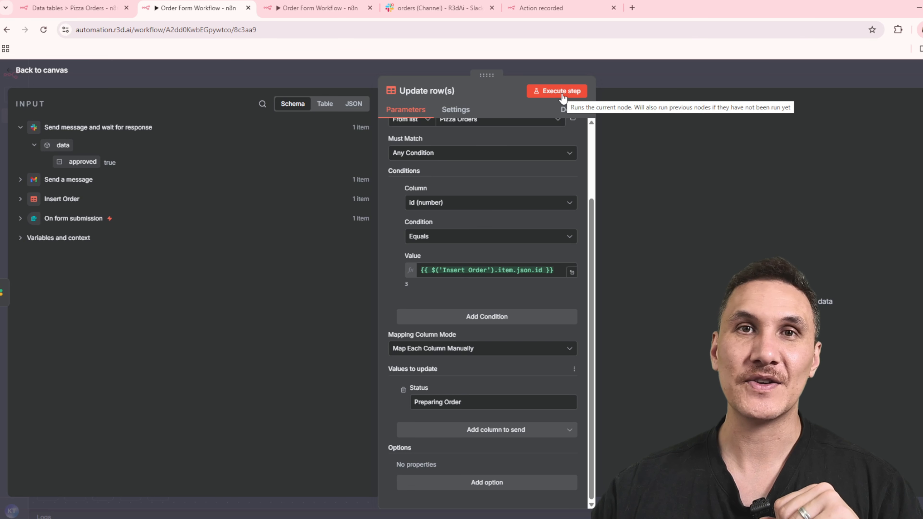
pyautogui.click(563, 95)
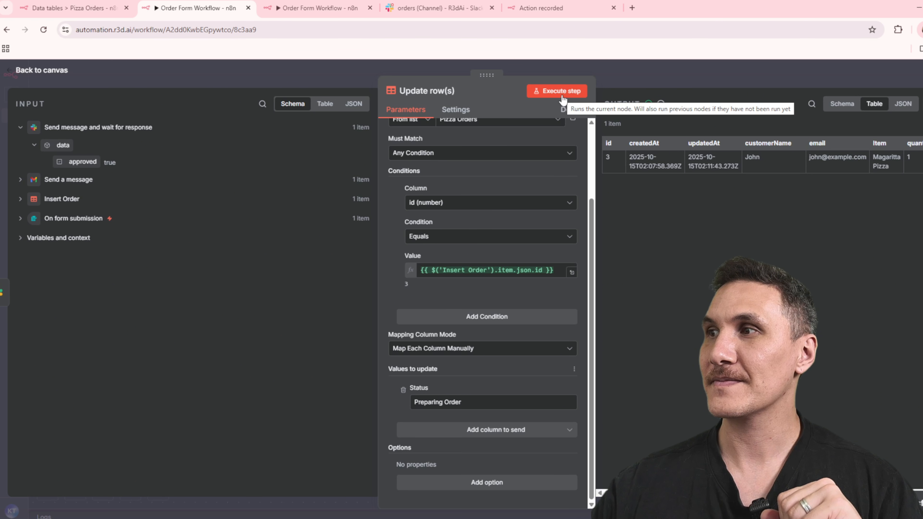
# Reload the Pizza Orders data table to check the order's status, and return to the workflow canvas.
pyautogui.hotkey('ctrl', 'shift', 'Tab')
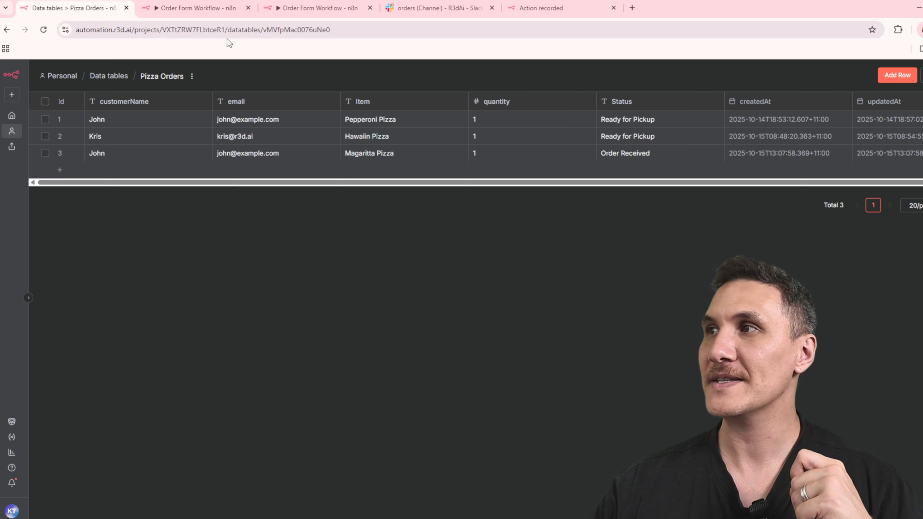
pyautogui.click(44, 30)
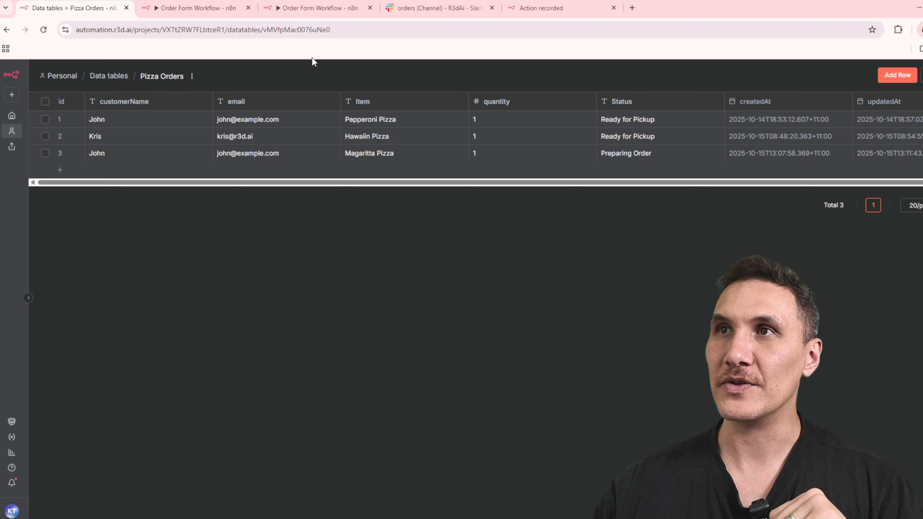
pyautogui.click(197, 9)
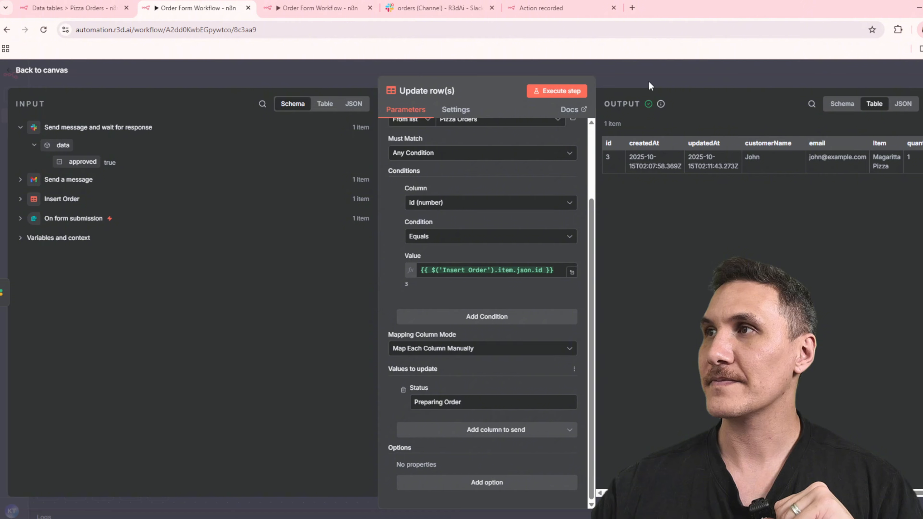
pyautogui.click(652, 87)
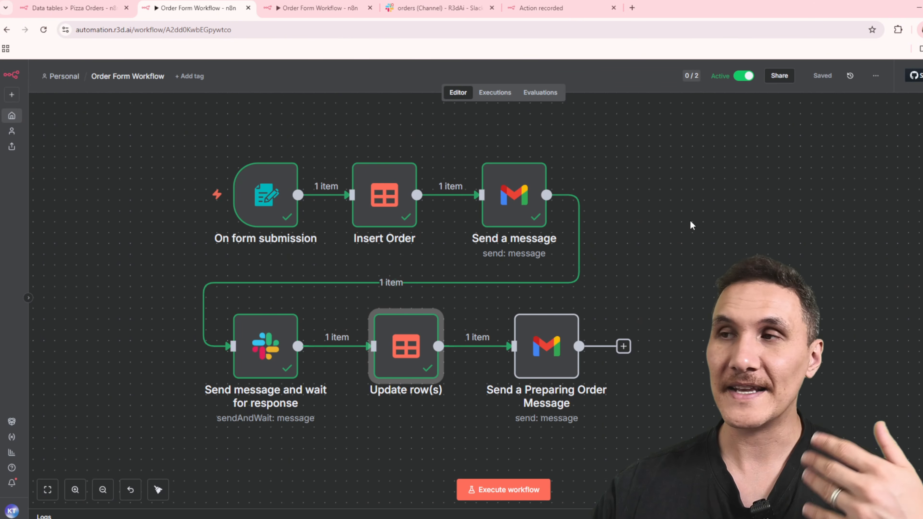
# Examine the Send a Preparing Order Message node's recipient, subject and full message expression, and close its details.
pyautogui.click(545, 342)
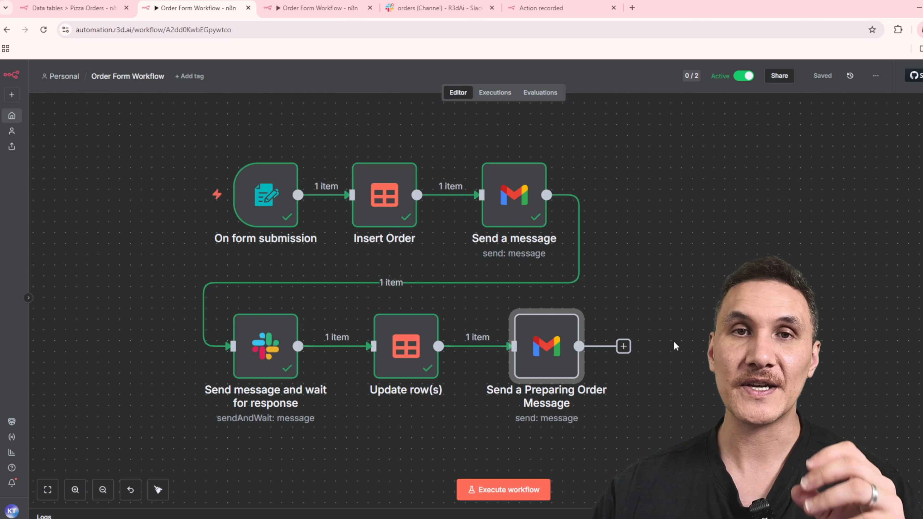
pyautogui.doubleClick(551, 365)
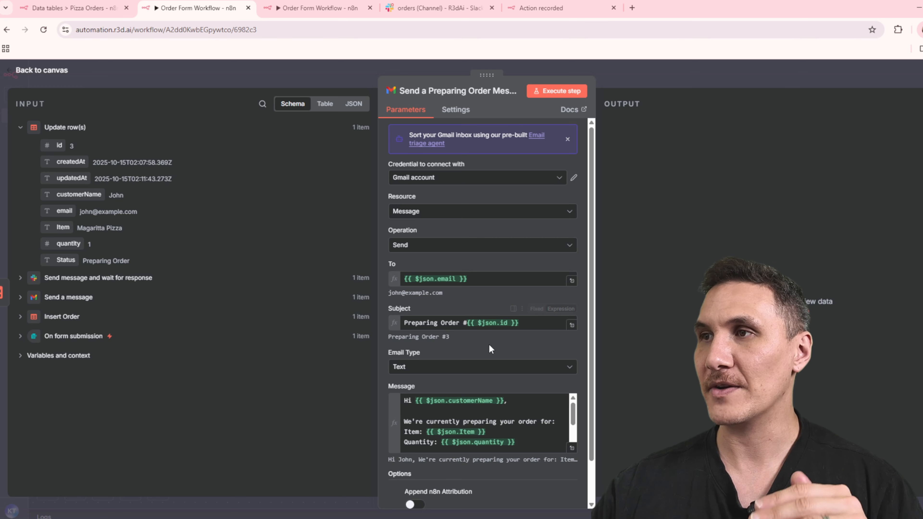
pyautogui.scroll(-5, 559, 363)
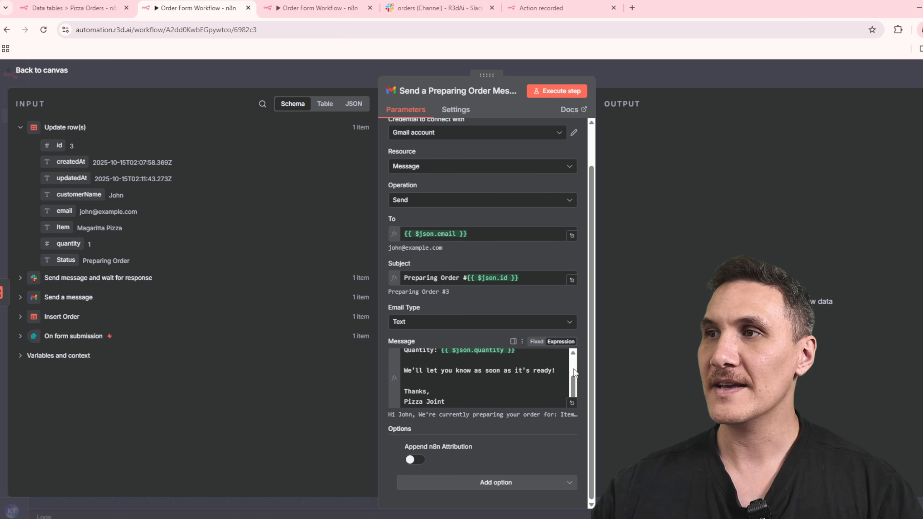
pyautogui.scroll(3, 567, 379)
pyautogui.click(572, 403)
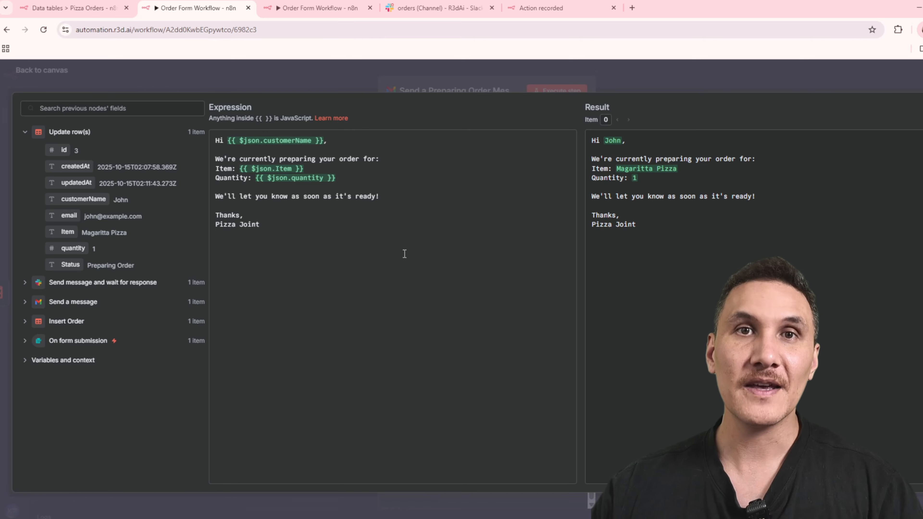
pyautogui.click(443, 72)
pyautogui.click(443, 72)
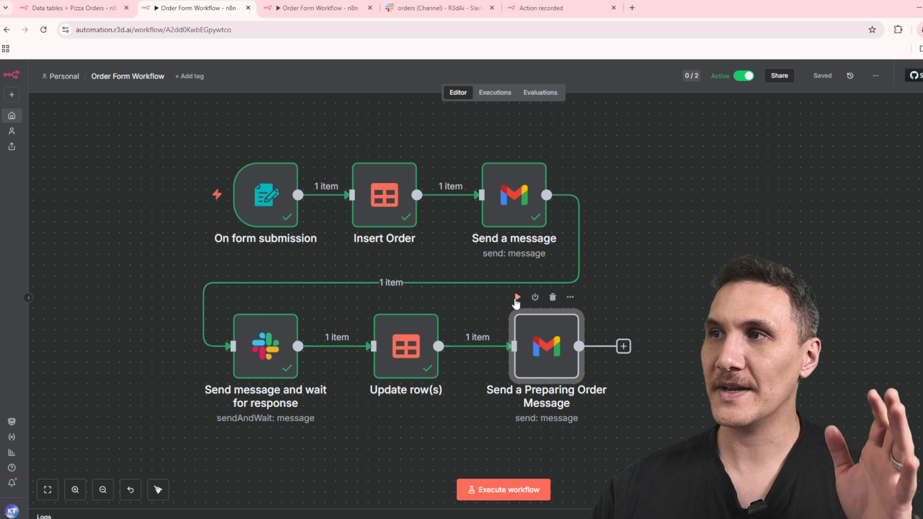
# Execute the Send a Preparing Order Message node to email the customer the order status.
pyautogui.click(518, 297)
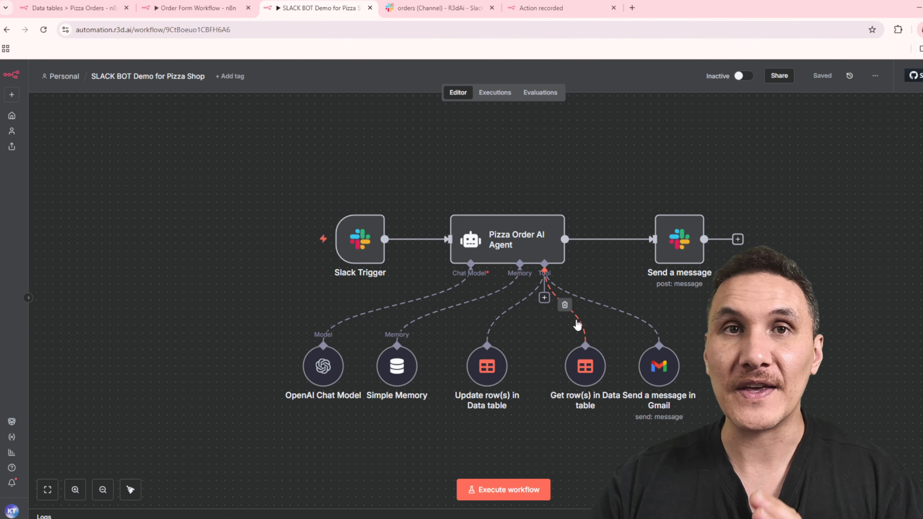
# Review the Slack Trigger's parameters in the SLACK BOT Demo for Pizza Shop workflow, and execute the workflow to listen for a Slack event.
pyautogui.doubleClick(360, 239)
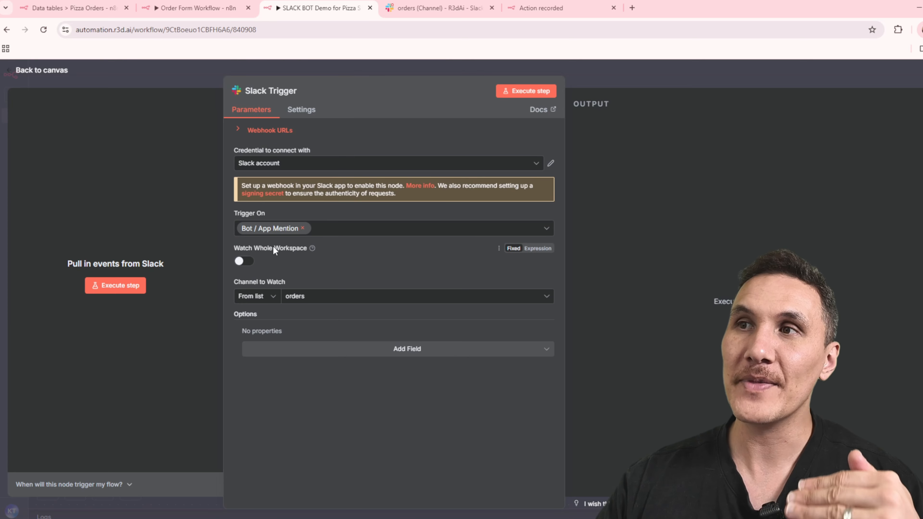
pyautogui.press('Escape')
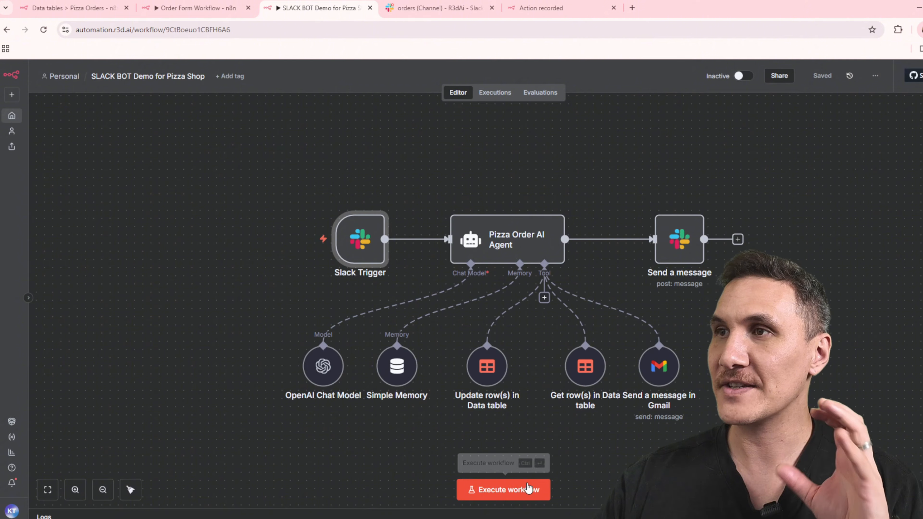
pyautogui.click(505, 490)
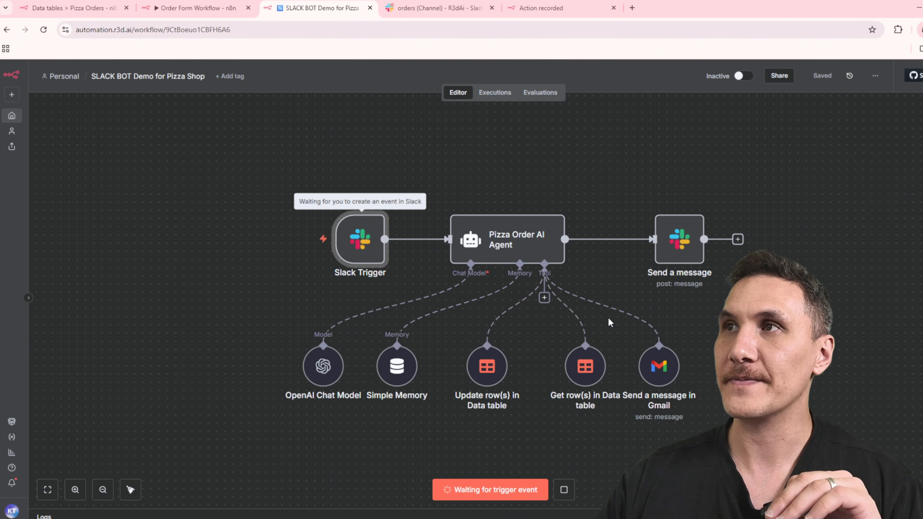
pyautogui.hotkey('ctrl', 'Tab')
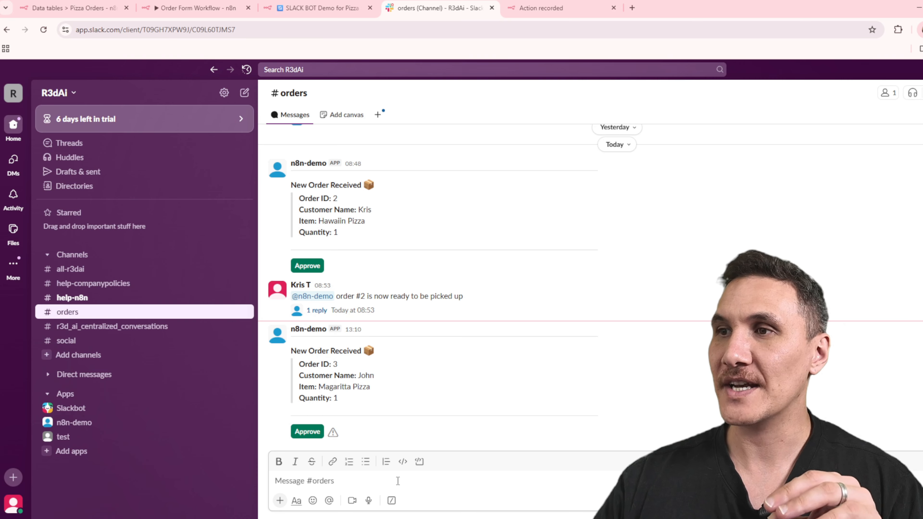
pyautogui.write('@n8n')
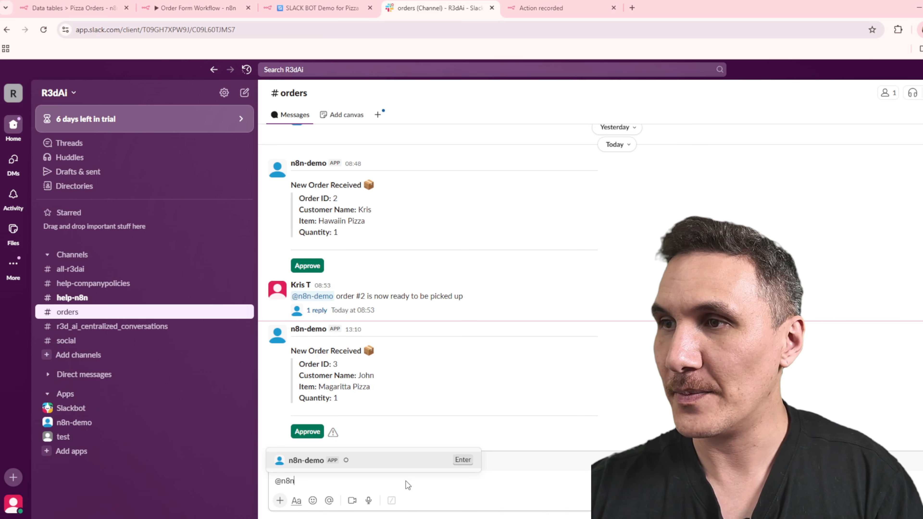
pyautogui.press('Return')
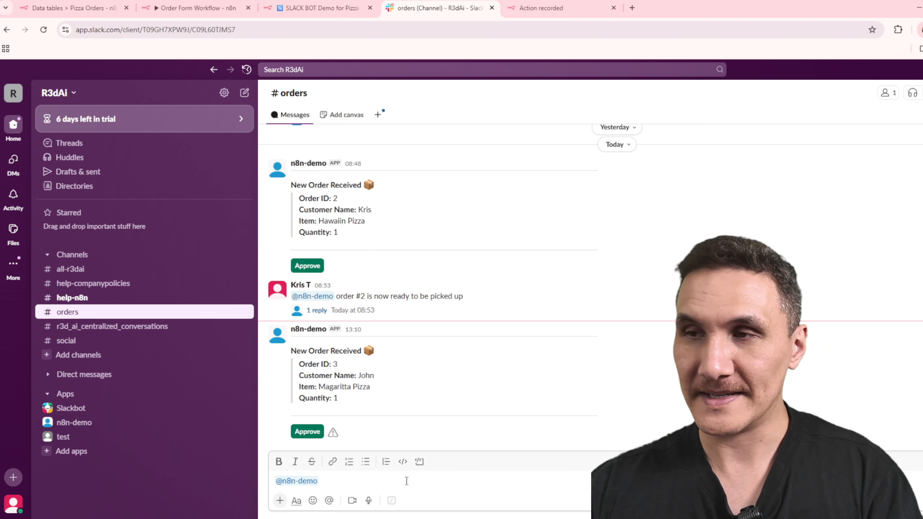
pyautogui.write('order')
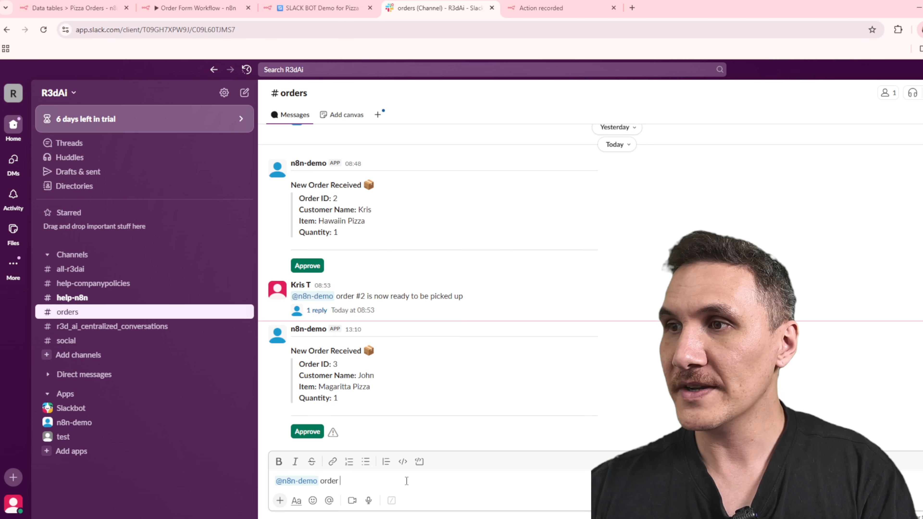